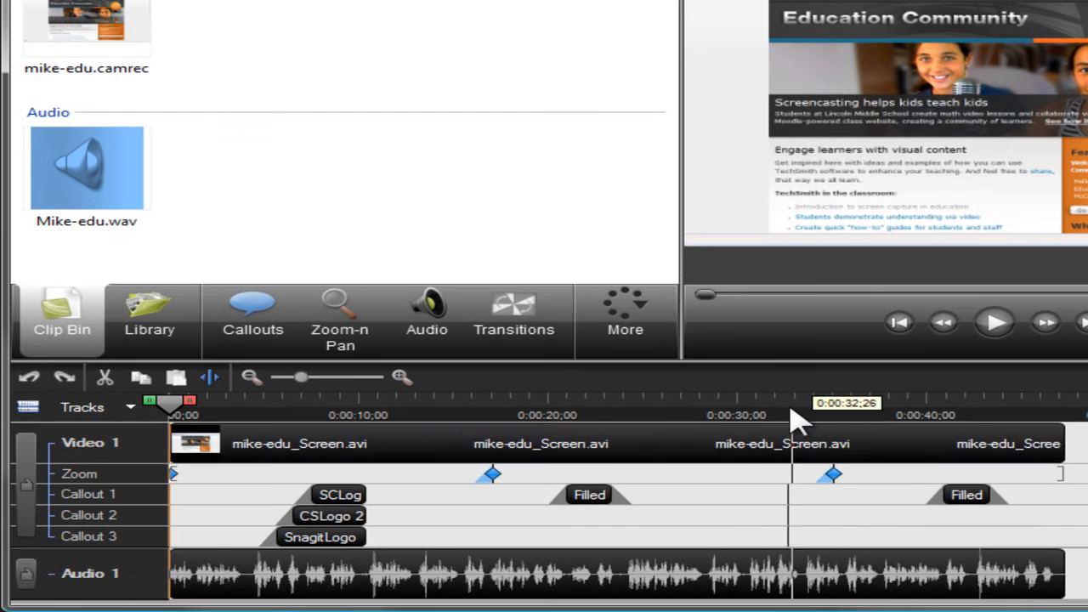
# - Magnify the timeline by two levels and return it to the original scale to examine the tracks
pyautogui.moveTo(555, 471)
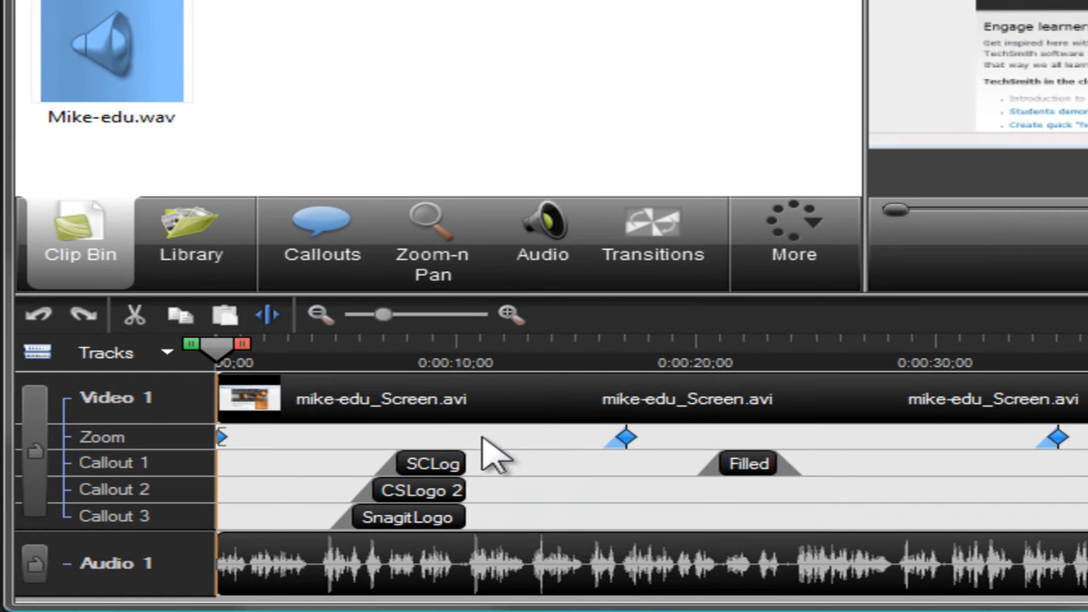
pyautogui.moveTo(343, 399)
pyautogui.click(507, 317)
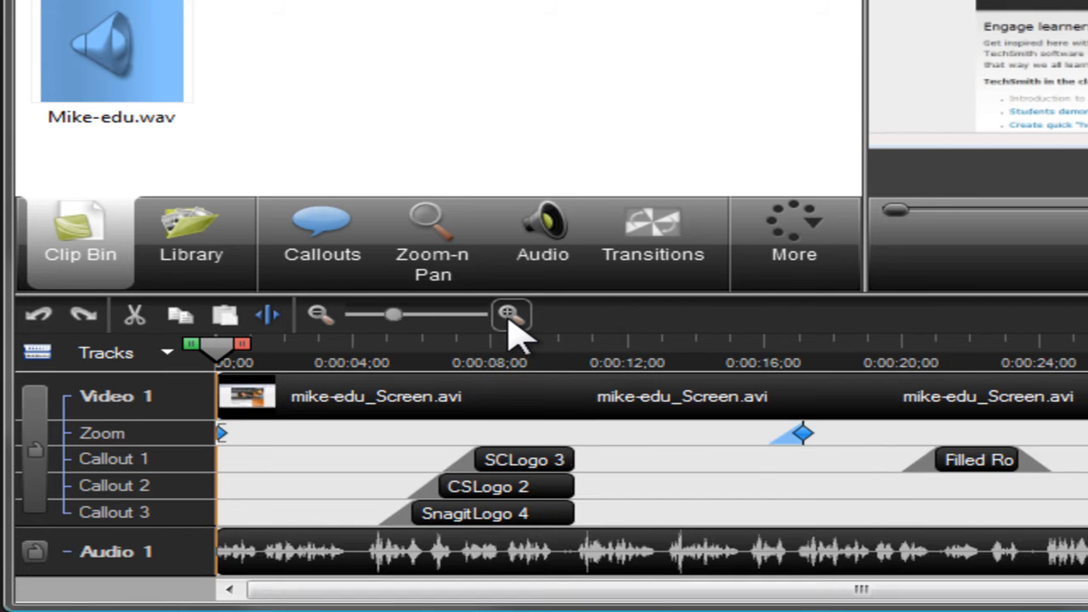
pyautogui.click(507, 317)
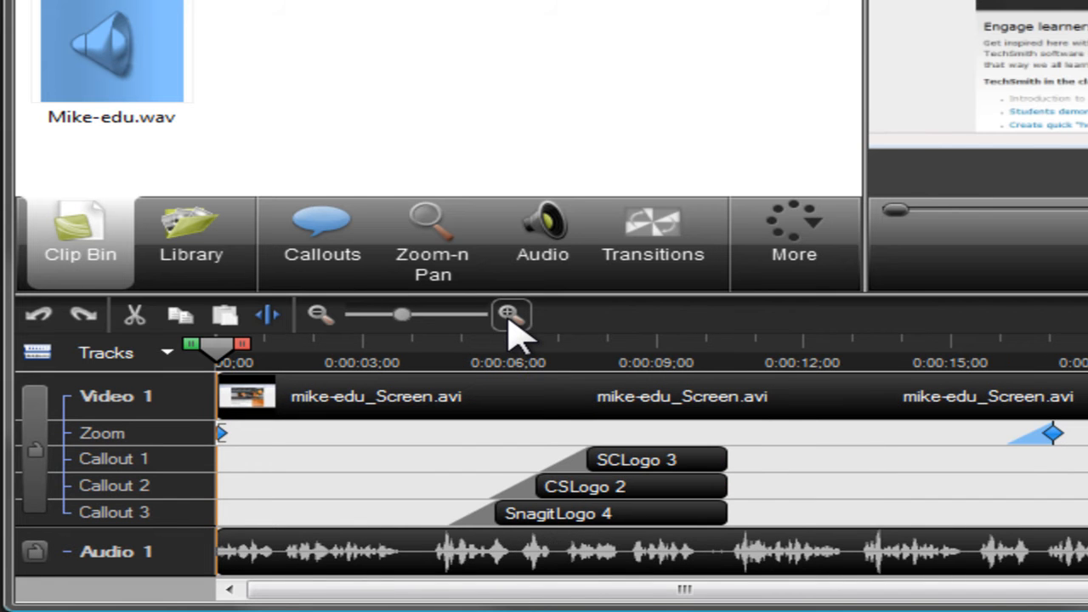
pyautogui.click(324, 319)
pyautogui.click(320, 316)
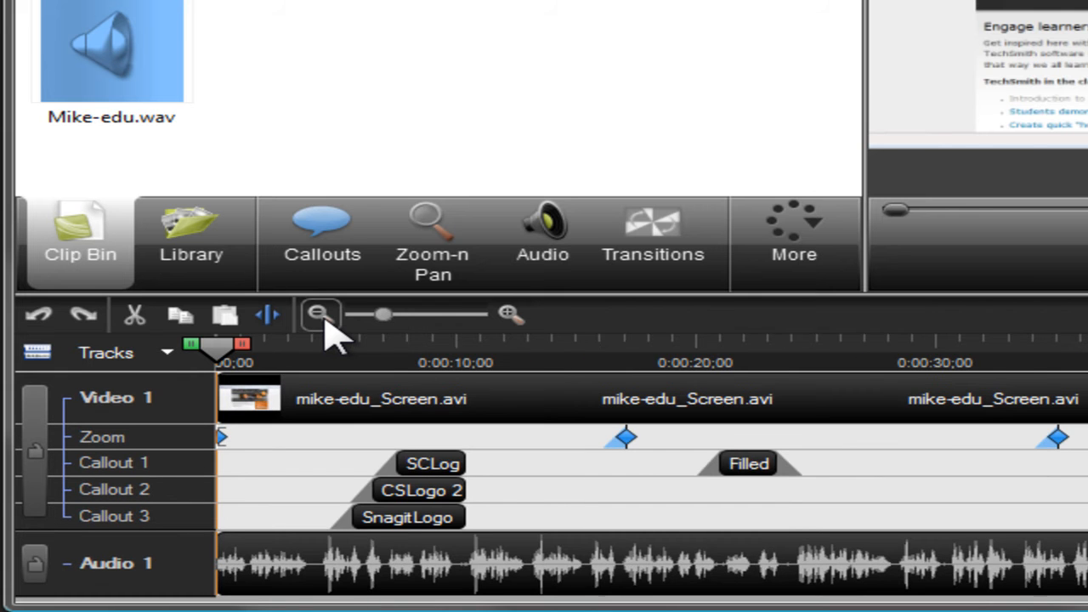
# - Reposition the SCLogo 3 callout on Callout 1 to start at 0:00:08;26 and trim its end to about 0:00:14
pyautogui.click(453, 472)
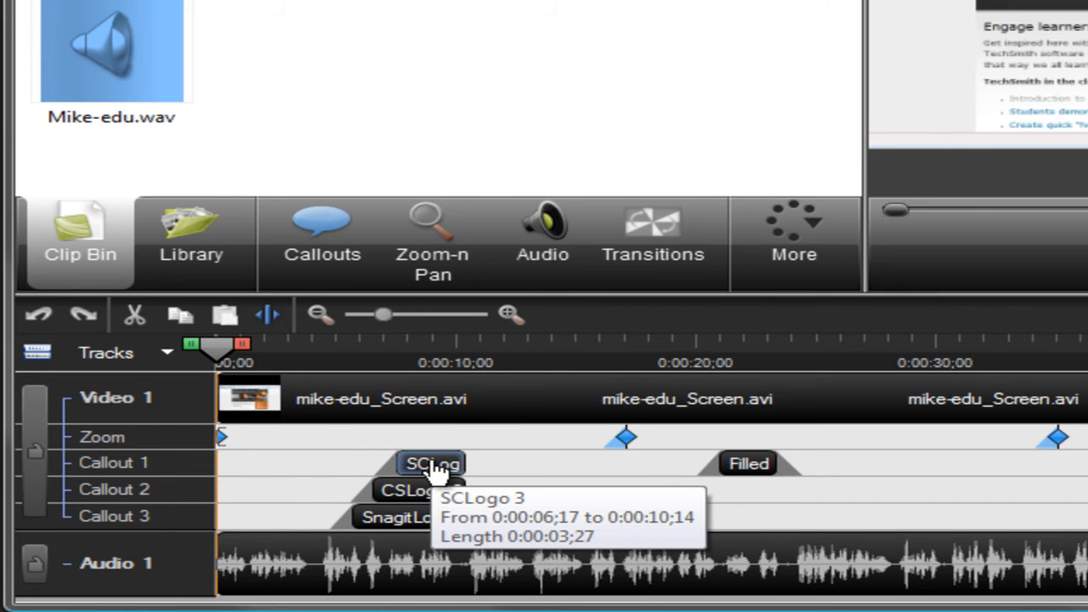
pyautogui.moveTo(435, 470)
pyautogui.mouseDown()
pyautogui.moveTo(543, 470)
pyautogui.moveTo(450, 461)
pyautogui.mouseUp()
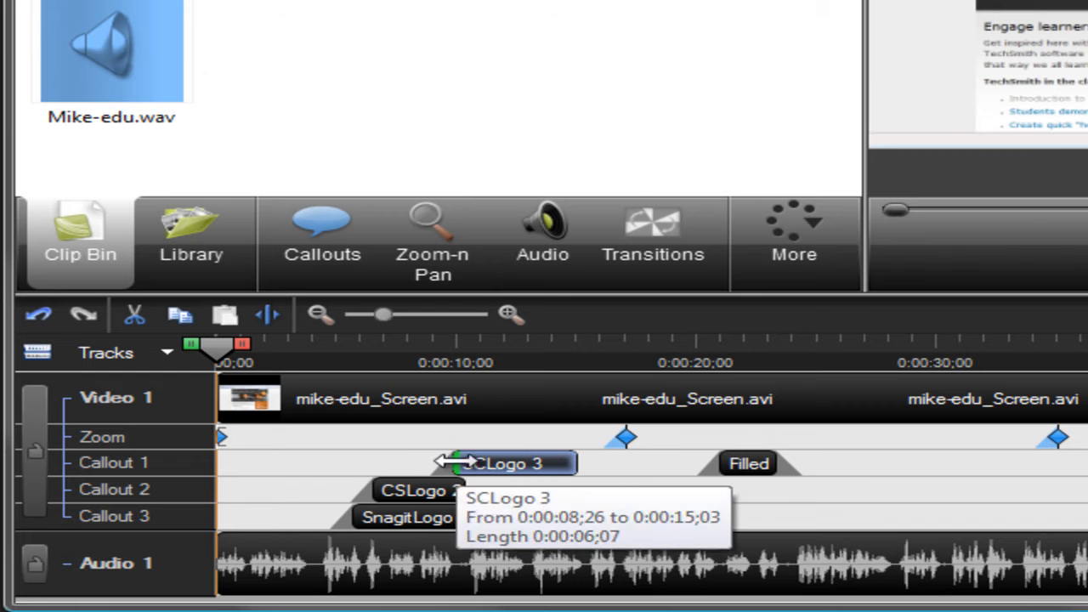
pyautogui.moveTo(577, 463); pyautogui.dragTo(552, 462)
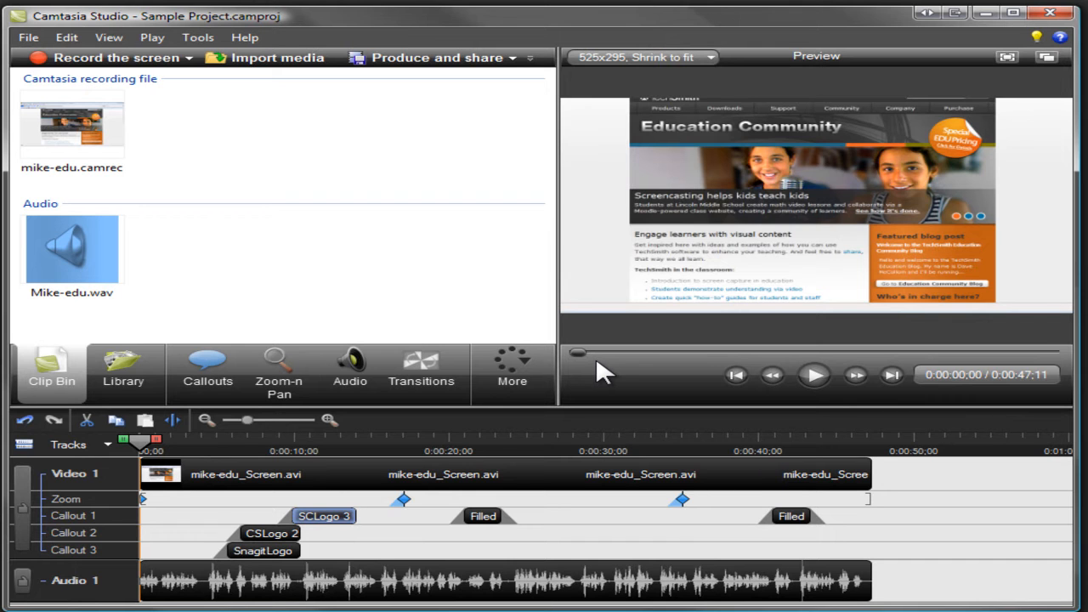
# - Preview the project, select the timeline range from 0:00:10;27 to about 0:00:20;16, and clear that selection
pyautogui.click(814, 377)
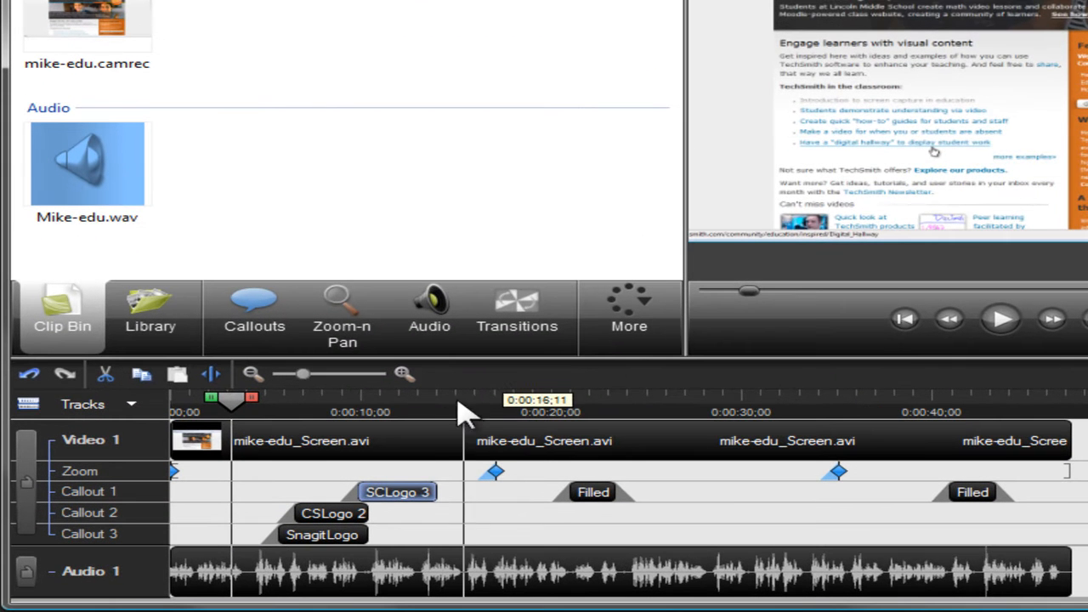
pyautogui.click(449, 416)
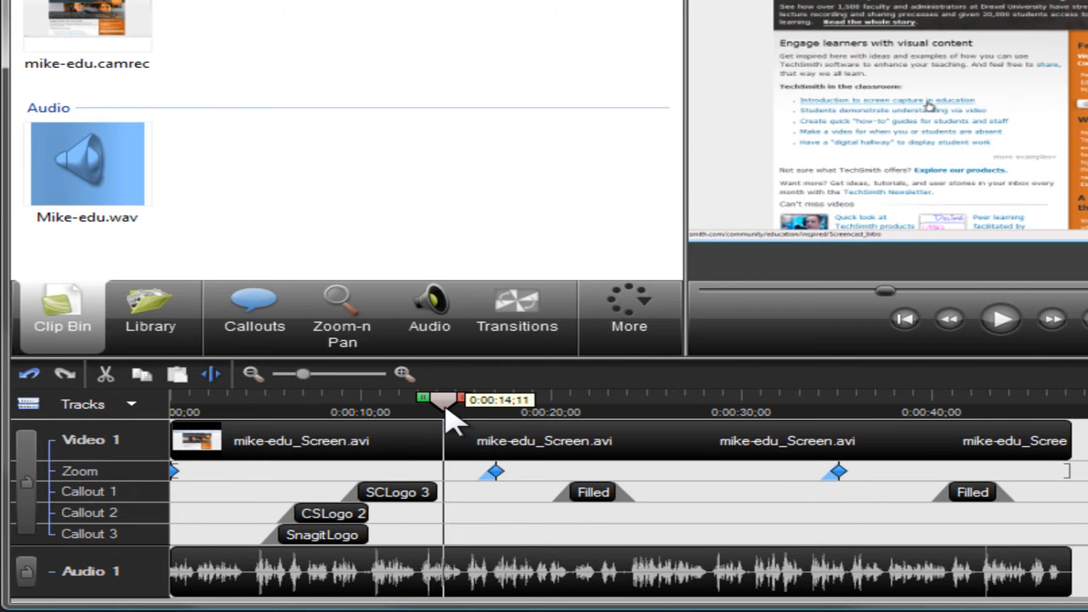
pyautogui.moveTo(454, 417); pyautogui.dragTo(434, 409)
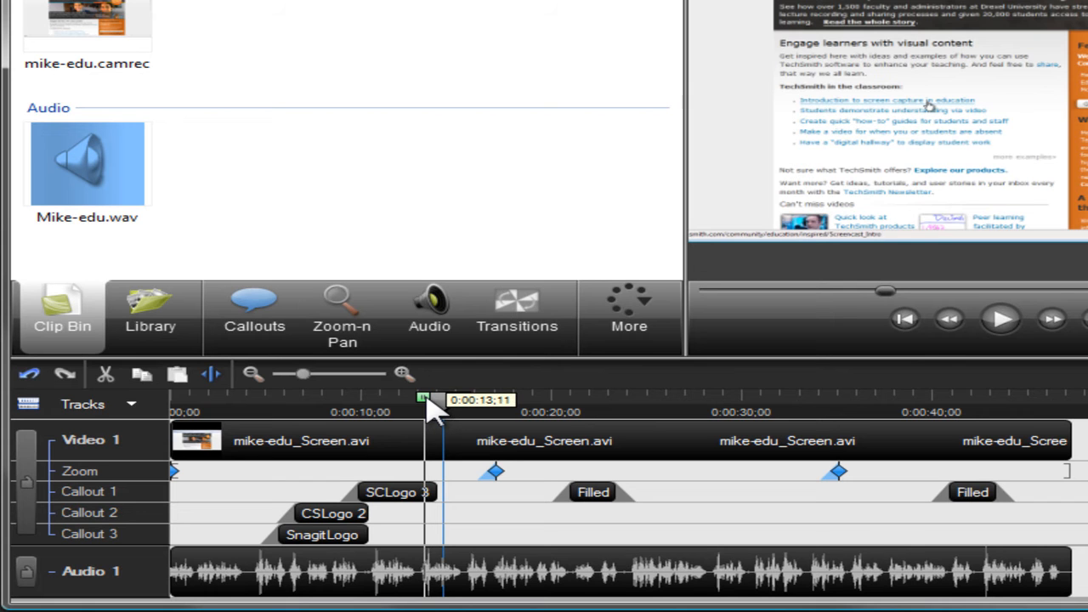
pyautogui.moveTo(433, 410); pyautogui.dragTo(365, 410)
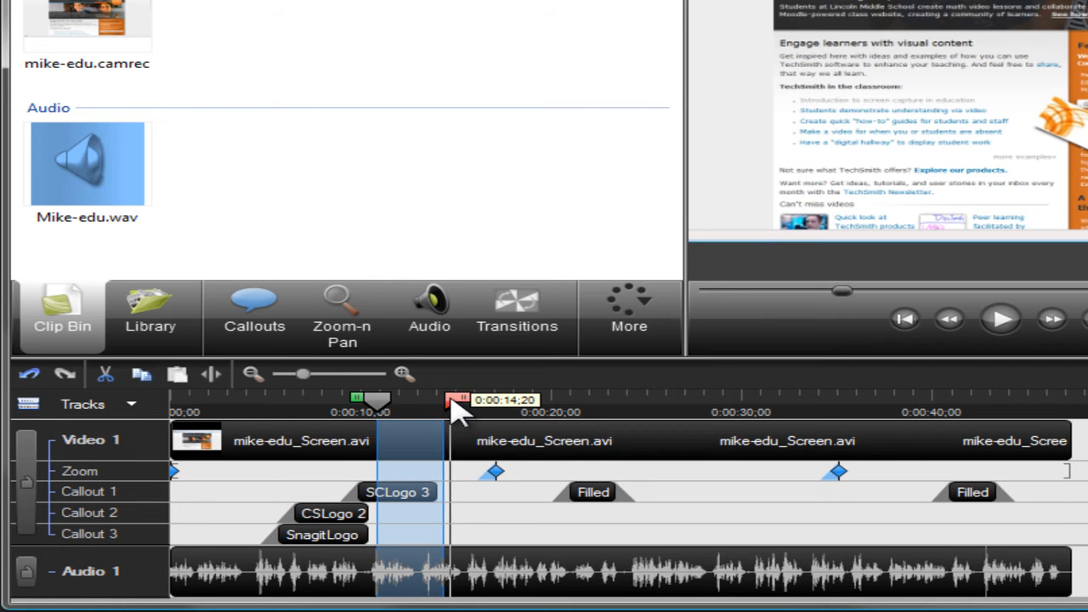
pyautogui.moveTo(455, 409); pyautogui.dragTo(571, 401)
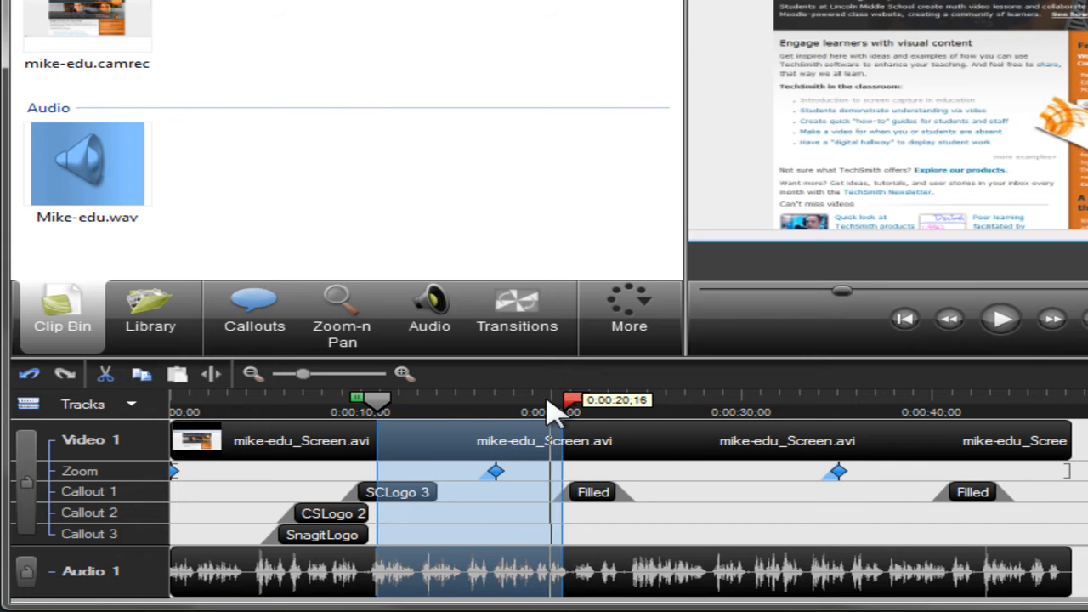
pyautogui.click(380, 407)
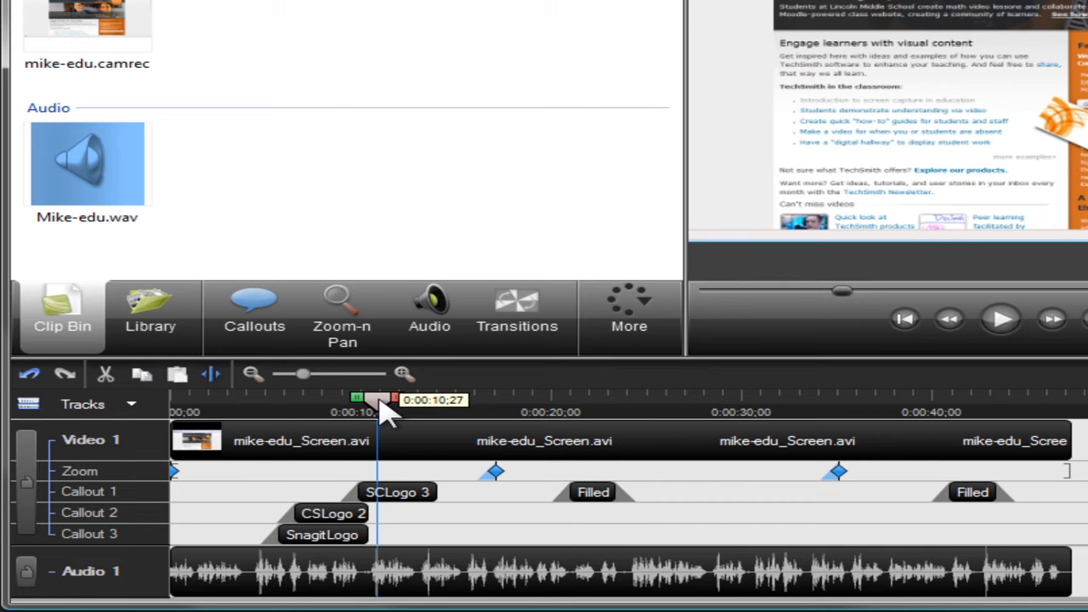
# - Split the video and audio tracks at about 0:00:04
pyautogui.click(252, 406)
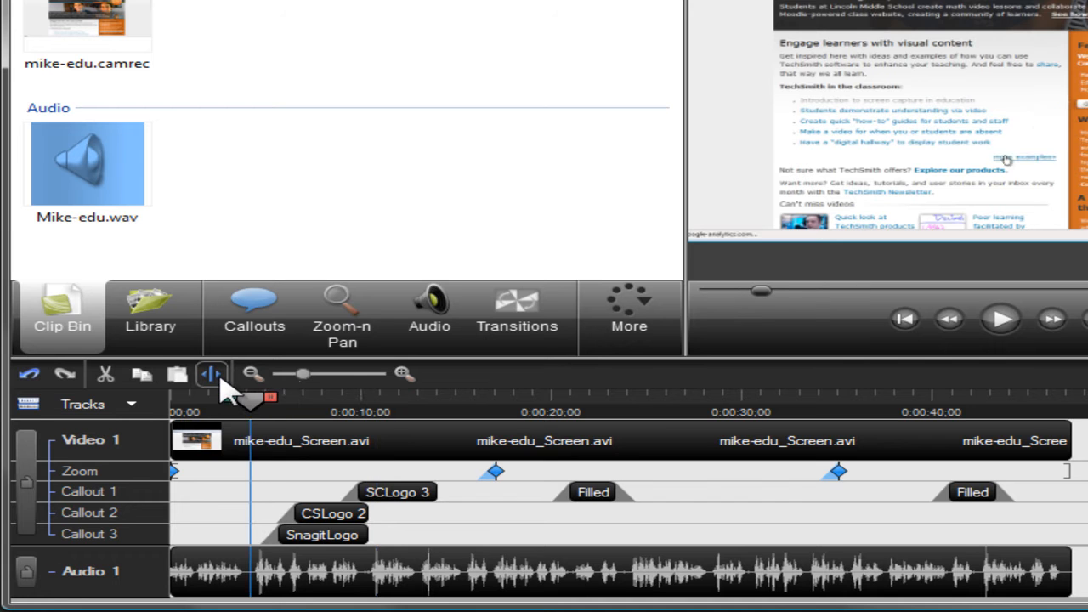
pyautogui.click(221, 380)
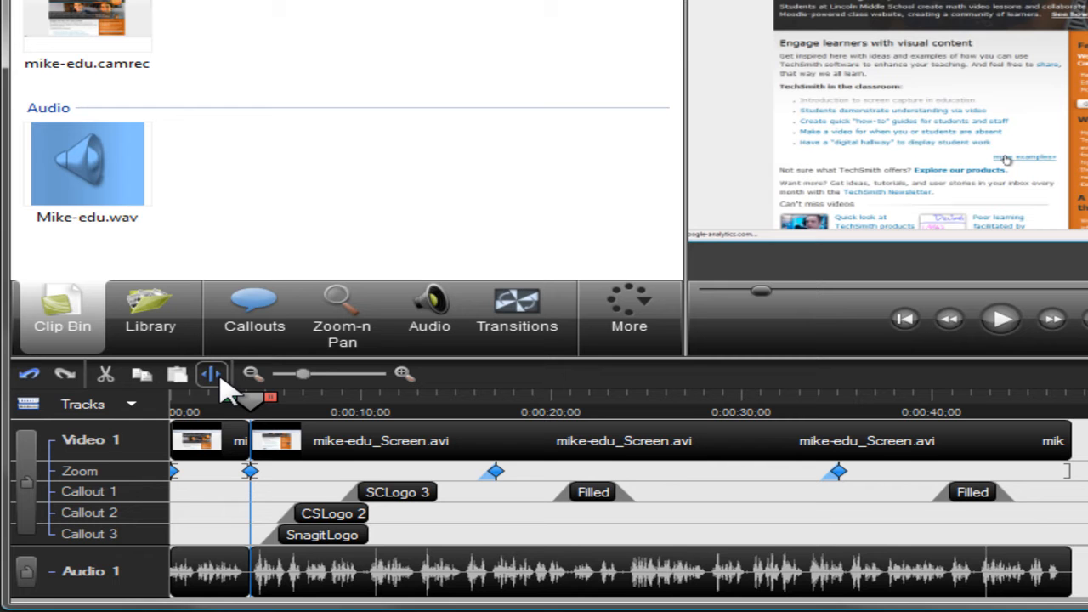
# - Cut the timeline range from about 0:00:01 up to the split point and undo the cut
pyautogui.moveTo(235, 396); pyautogui.dragTo(176, 408)
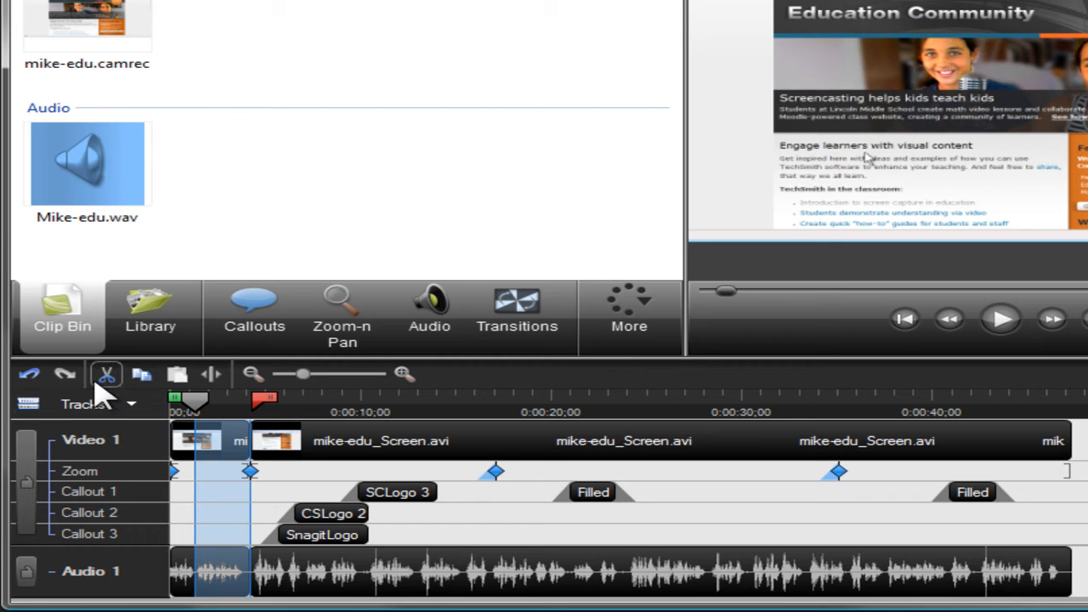
pyautogui.click(98, 381)
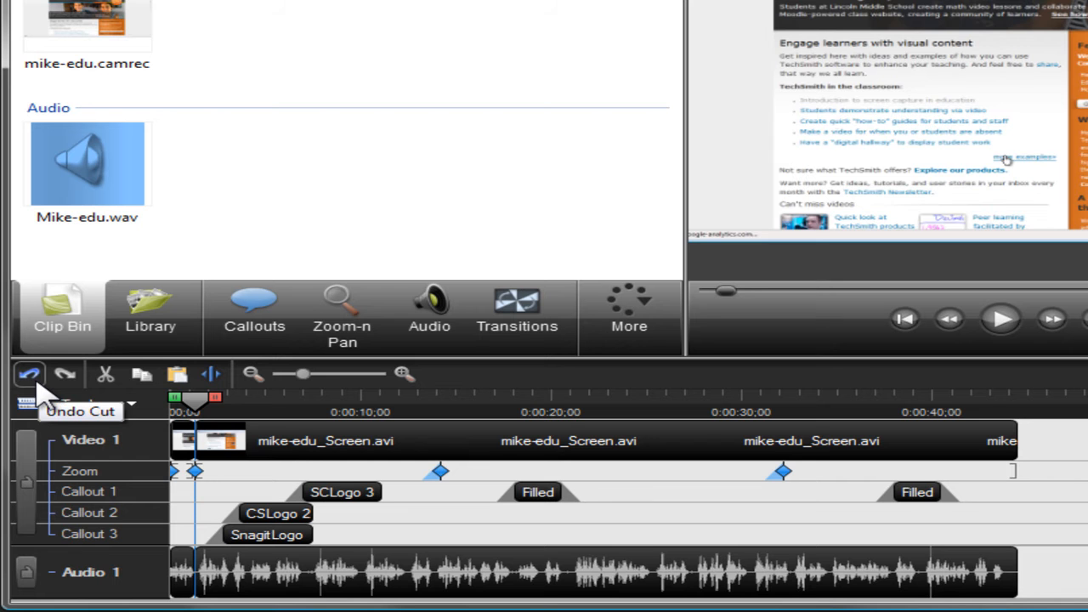
pyautogui.click(32, 375)
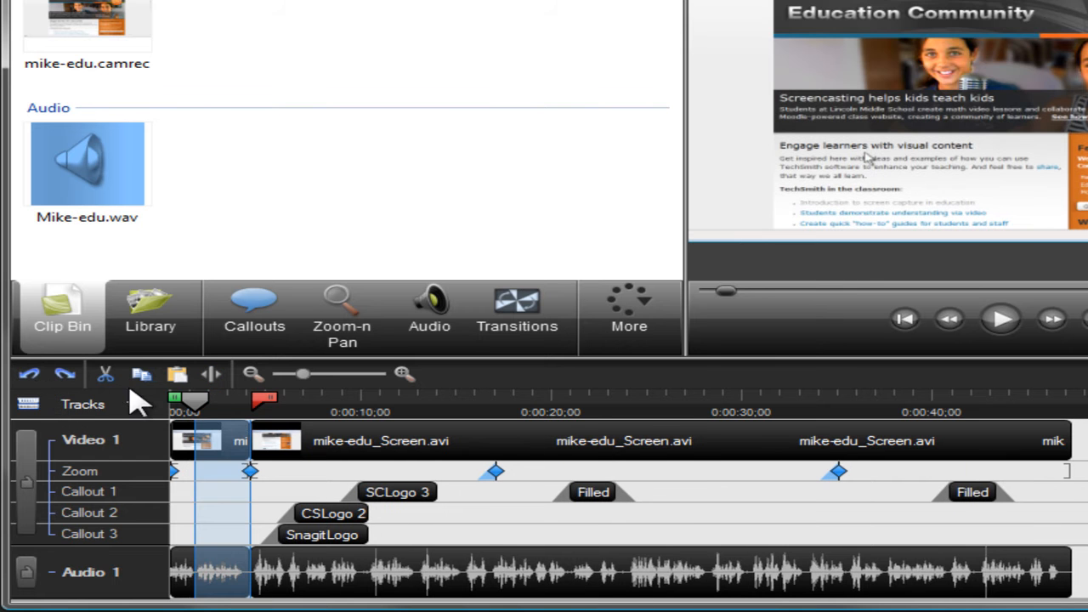
# - Add the timeline range from 0:00:03;25 to 0:00:06;15 to the Library, and insert the Rounded Angles Title clip at the start of Video 1
pyautogui.click(294, 401)
pyautogui.doubleClick(293, 401)
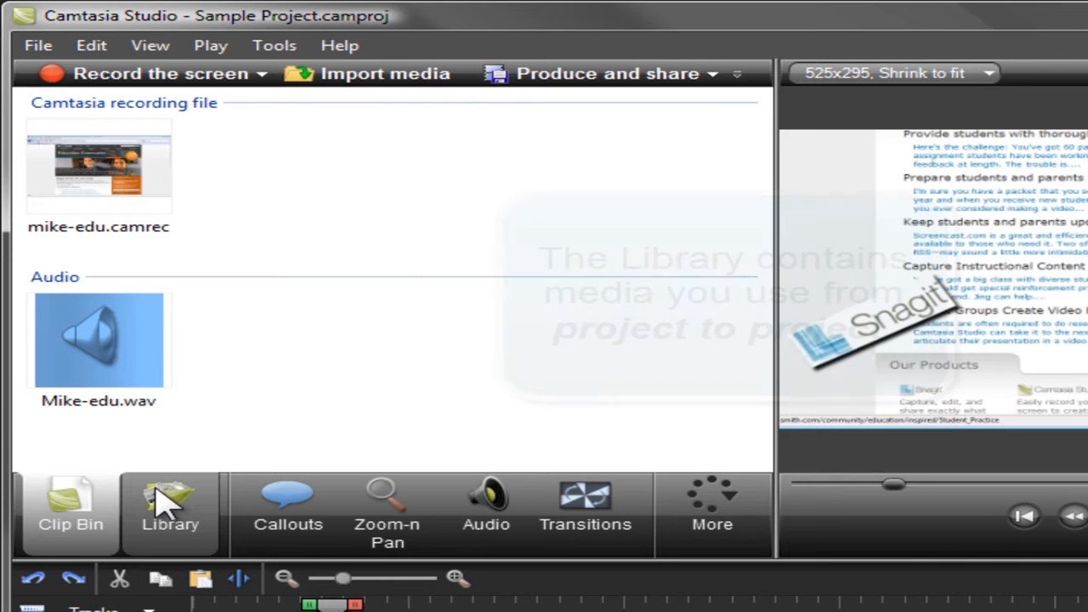
pyautogui.click(158, 493)
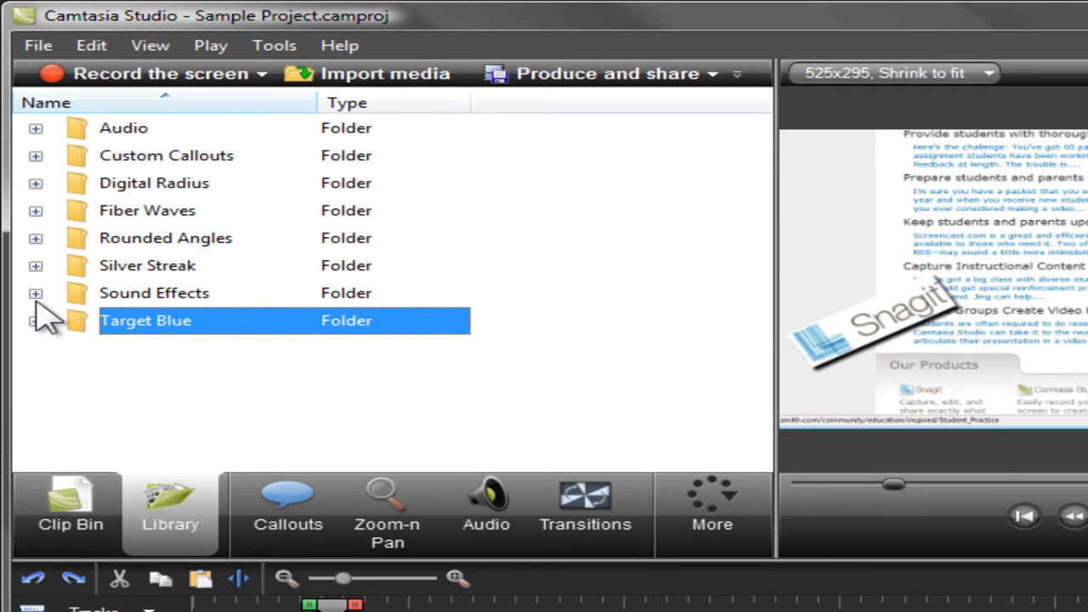
pyautogui.click(34, 238)
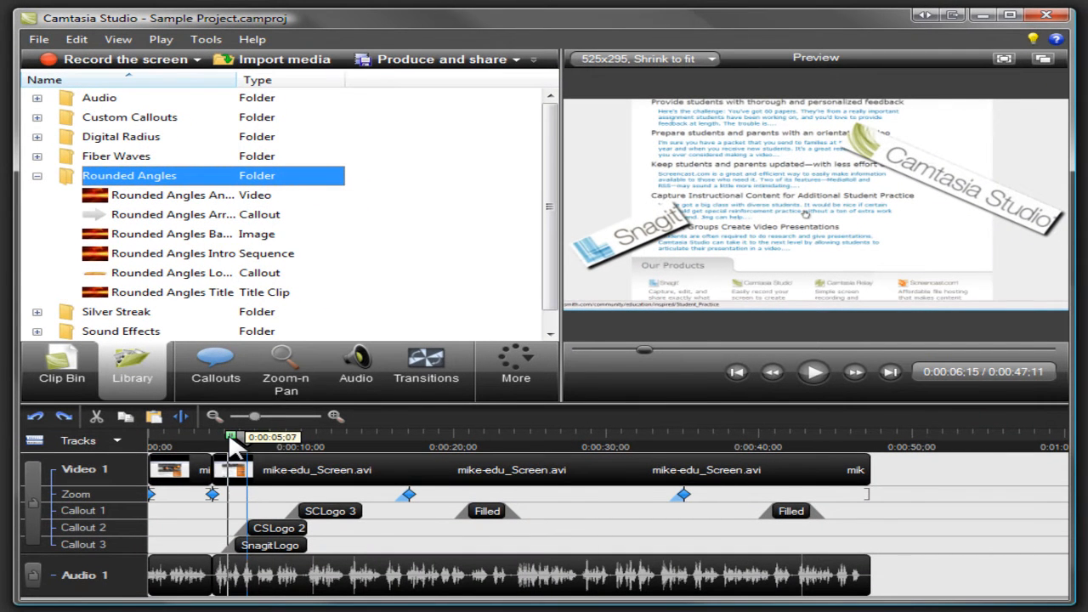
pyautogui.moveTo(225, 437); pyautogui.dragTo(187, 436)
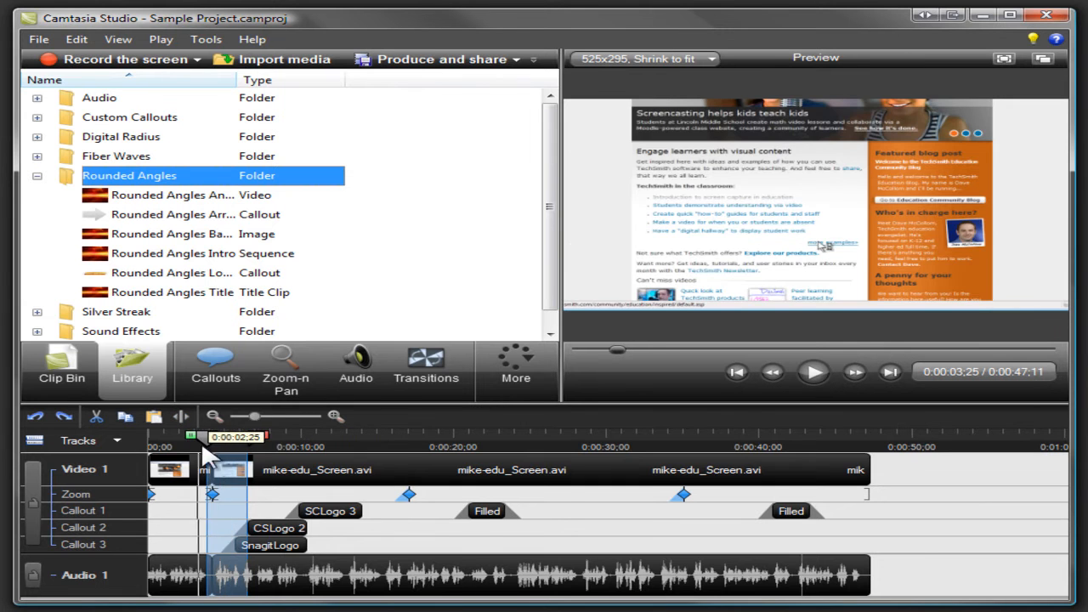
pyautogui.rightClick(226, 468)
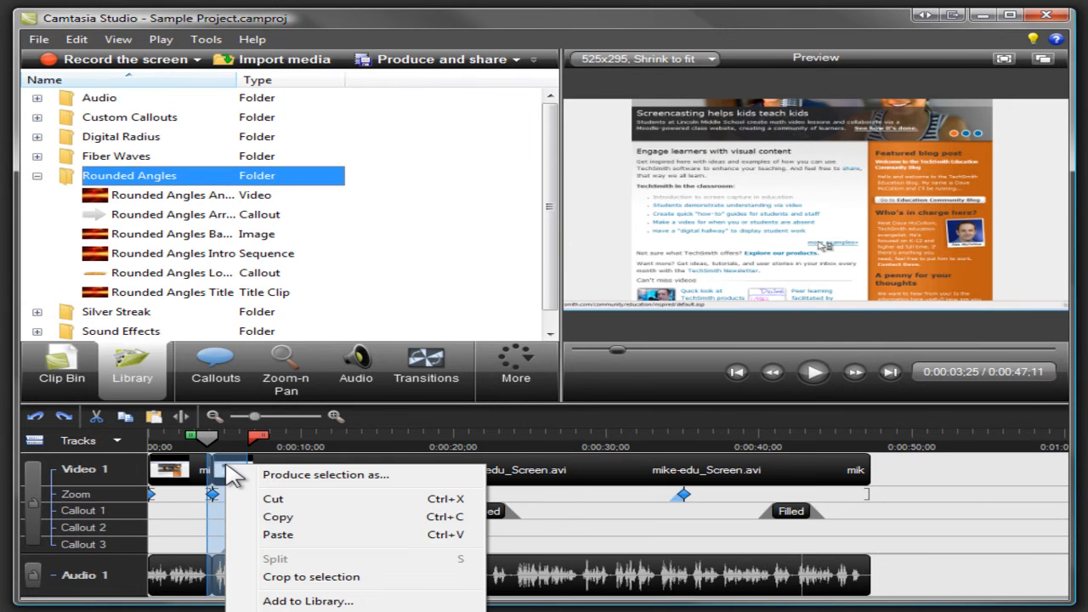
pyautogui.click(274, 601)
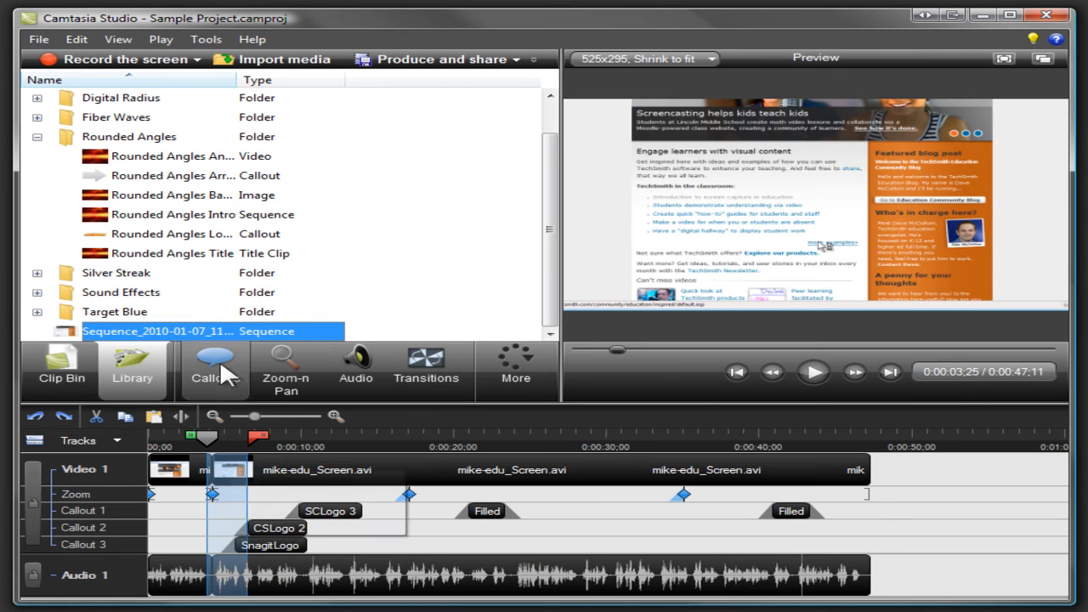
pyautogui.moveTo(217, 254); pyautogui.dragTo(153, 472)
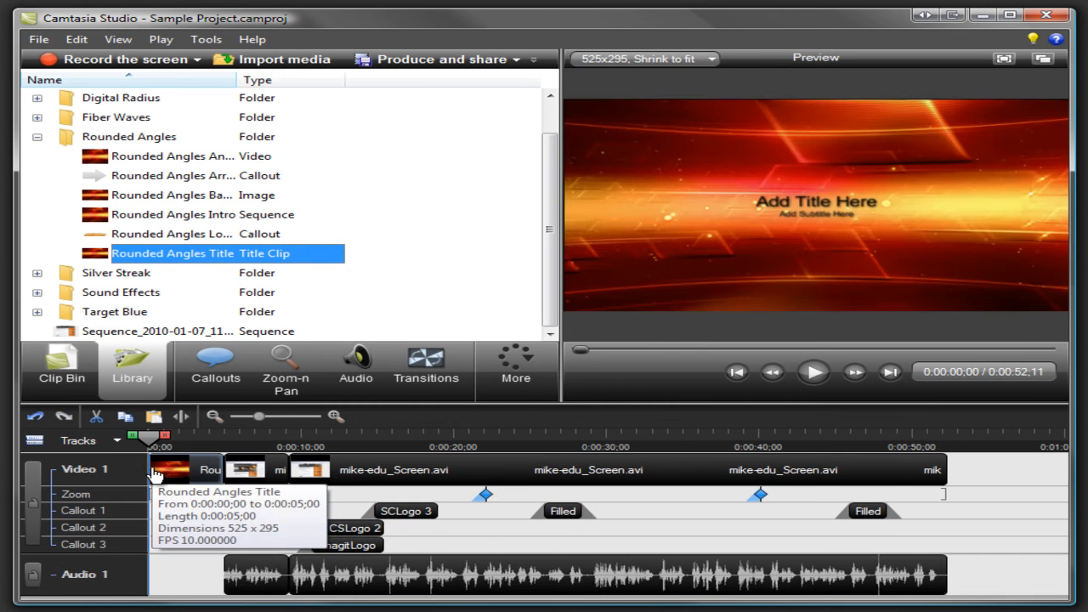
# - Add a single right-pointing arrow callout at 0:00:05;24, shrink it, and place it over the banner beside the first child's face
pyautogui.click(236, 447)
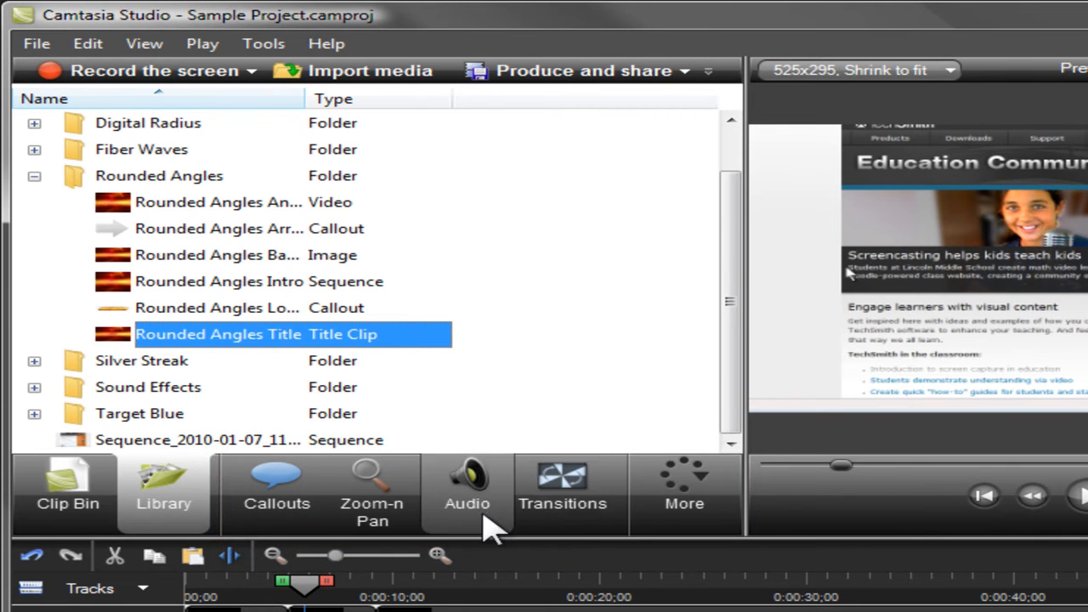
pyautogui.click(289, 508)
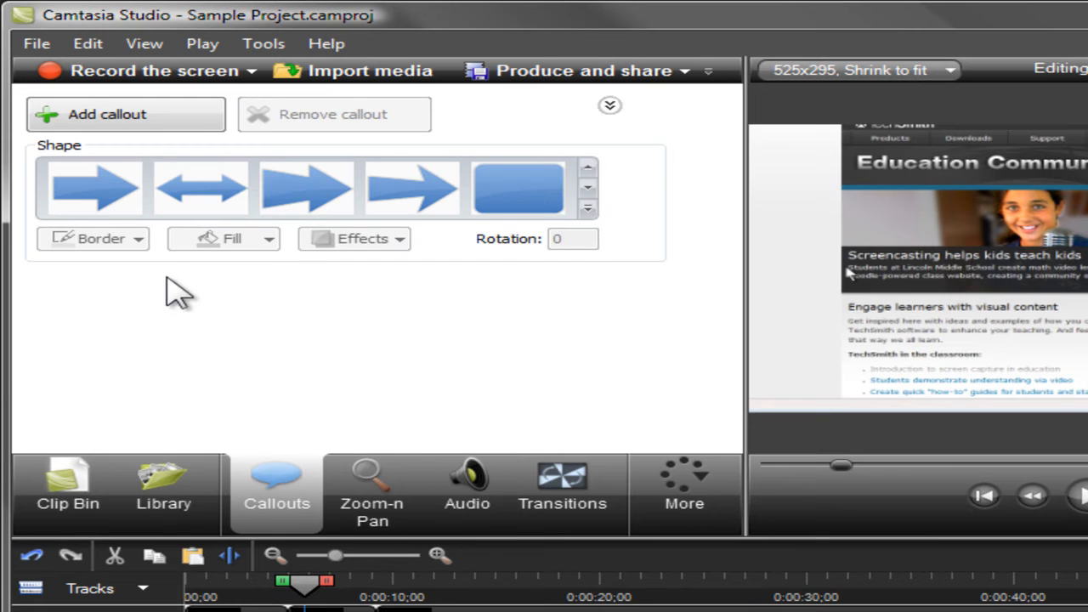
pyautogui.click(129, 209)
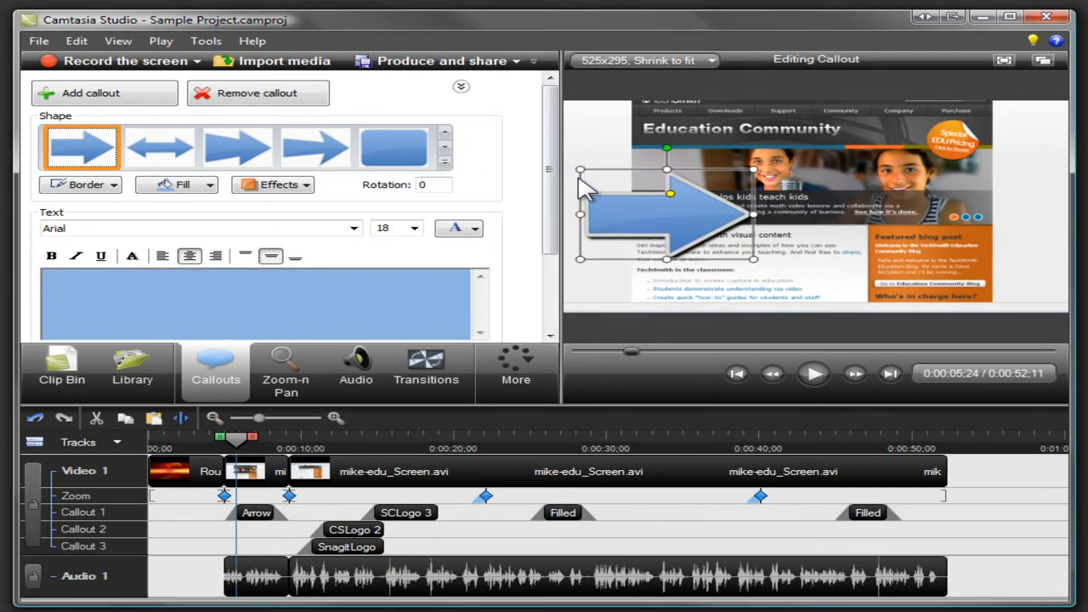
pyautogui.moveTo(582, 170); pyautogui.dragTo(658, 166)
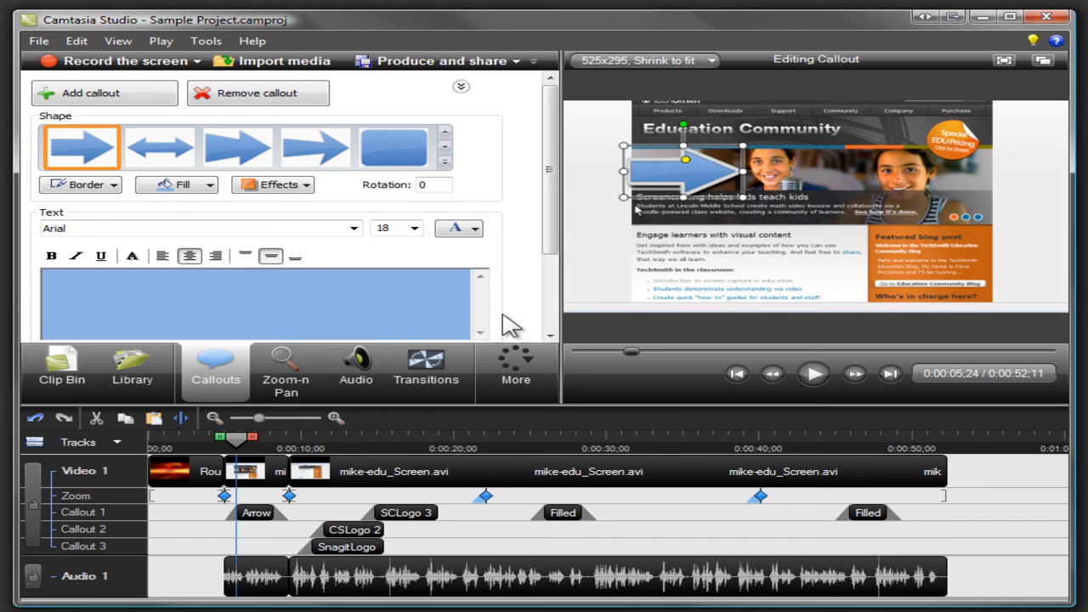
# - Insert a Fade through black transition between the Rounded Angles Title clip and the first mike-edu_Screen.avi clip, and return to the timeline
pyautogui.click(434, 356)
pyautogui.click(423, 199)
pyautogui.moveTo(422, 197); pyautogui.dragTo(249, 462)
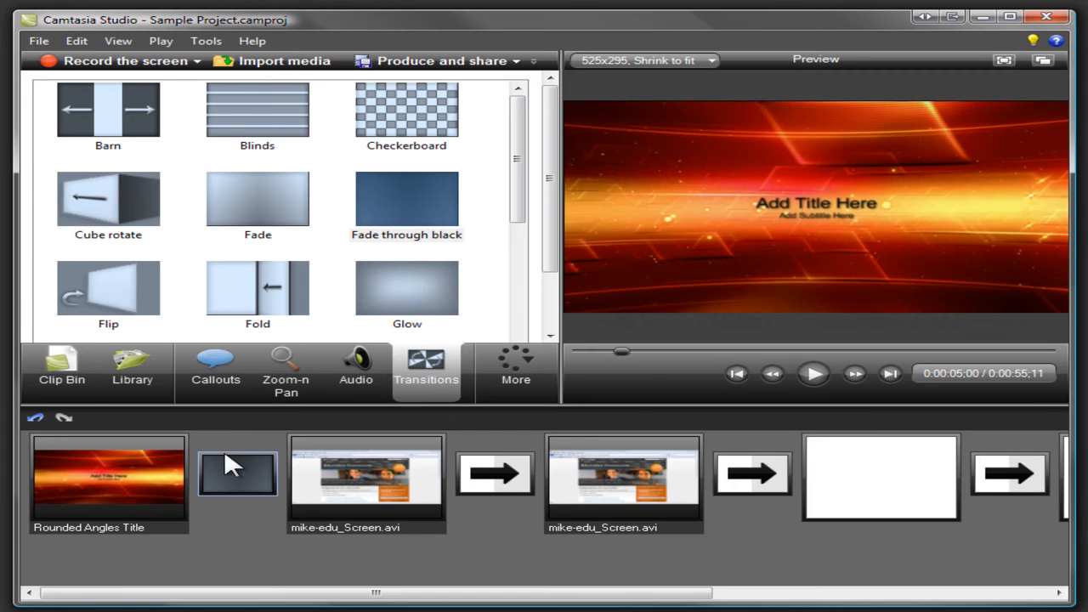
pyautogui.click(72, 380)
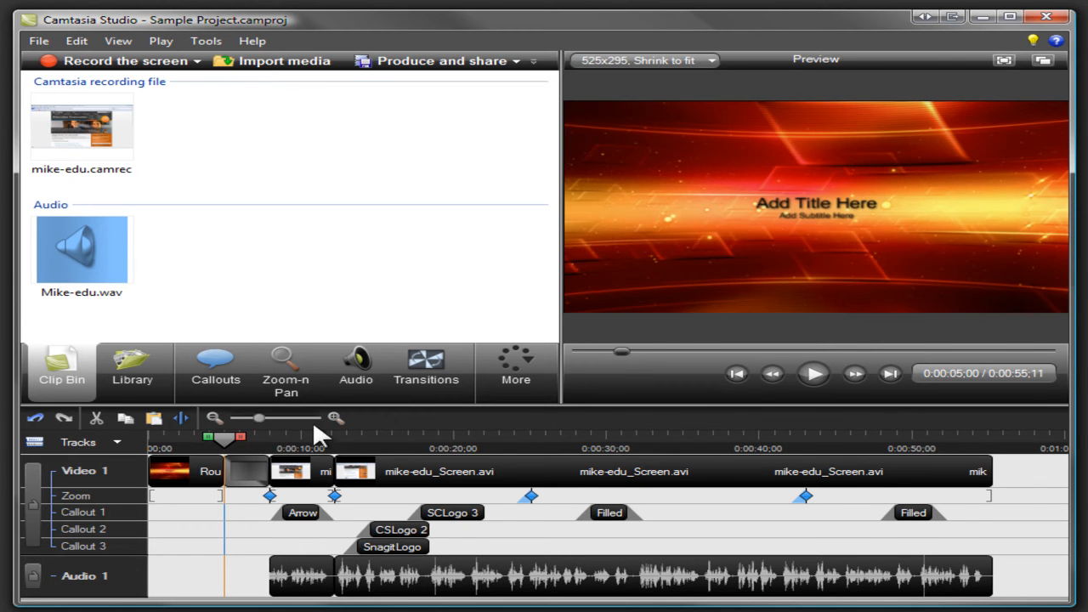
# - Create a zoom keyframe at 0:00:13;03 by shrinking the zoom frame and moving it over the page's article text
pyautogui.click(349, 438)
pyautogui.click(286, 374)
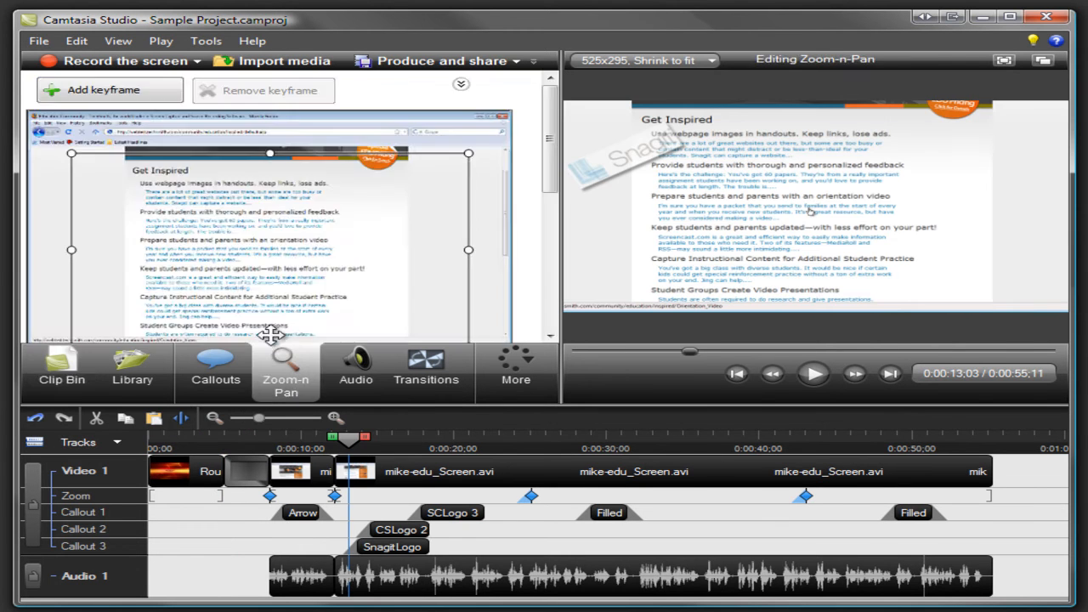
pyautogui.moveTo(72, 153); pyautogui.dragTo(208, 220)
pyautogui.moveTo(276, 287); pyautogui.dragTo(228, 259)
# - Apply a yellow highlight effect to the recording's mouse cursor
pyautogui.click(520, 365)
pyautogui.click(540, 398)
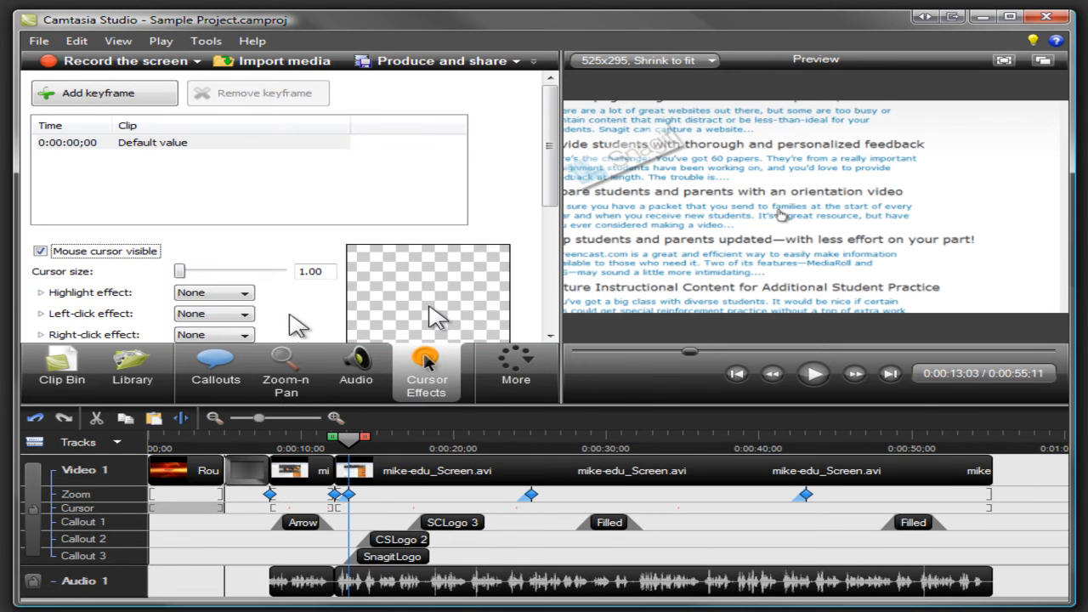
pyautogui.click(246, 294)
pyautogui.click(246, 317)
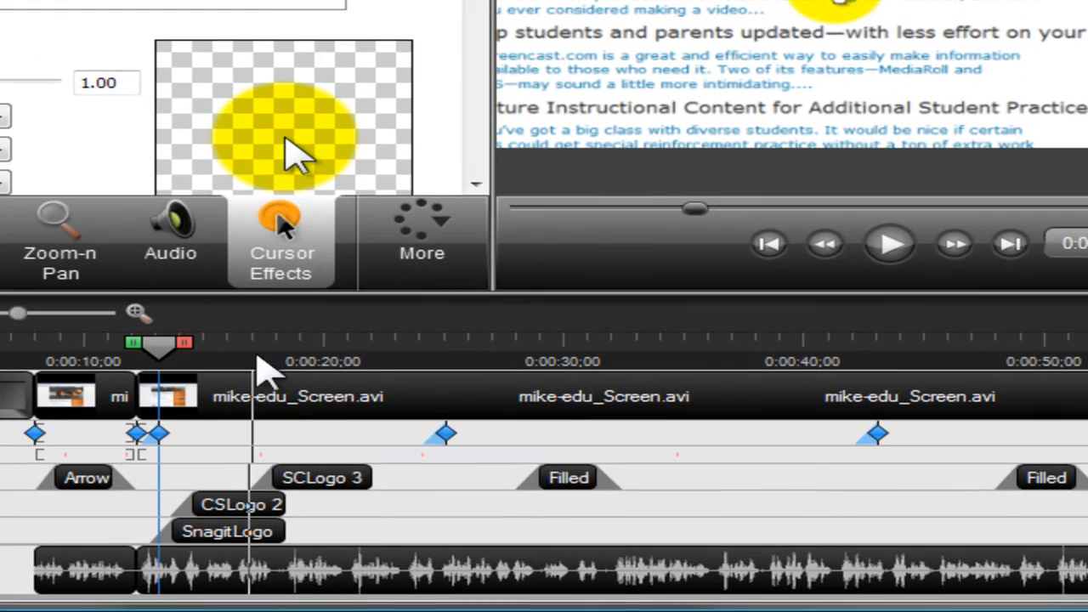
# - Enlarge the filled text callout reading "--Image & Video, --Easy to Use, --Free!" at 0:00:28;29, and return to the Clip Bin
pyautogui.click(561, 481)
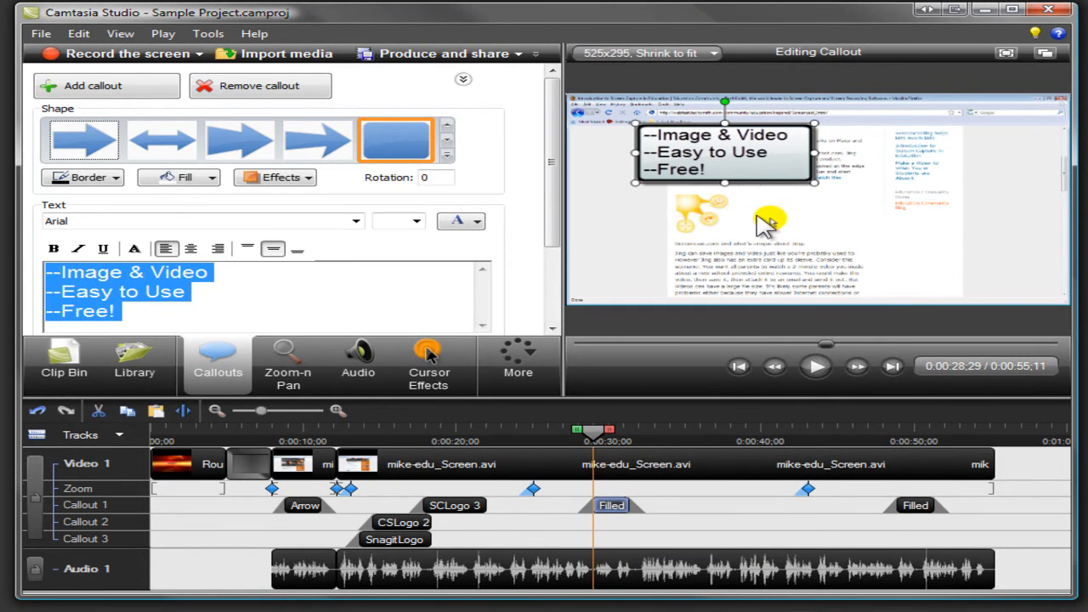
pyautogui.moveTo(814, 182); pyautogui.dragTo(858, 214)
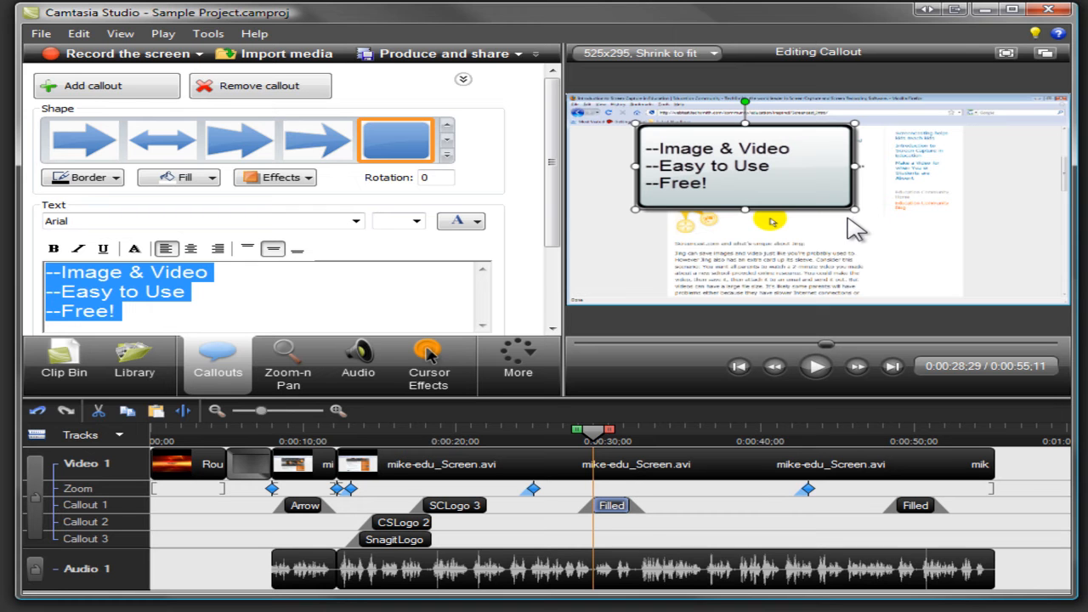
pyautogui.click(85, 356)
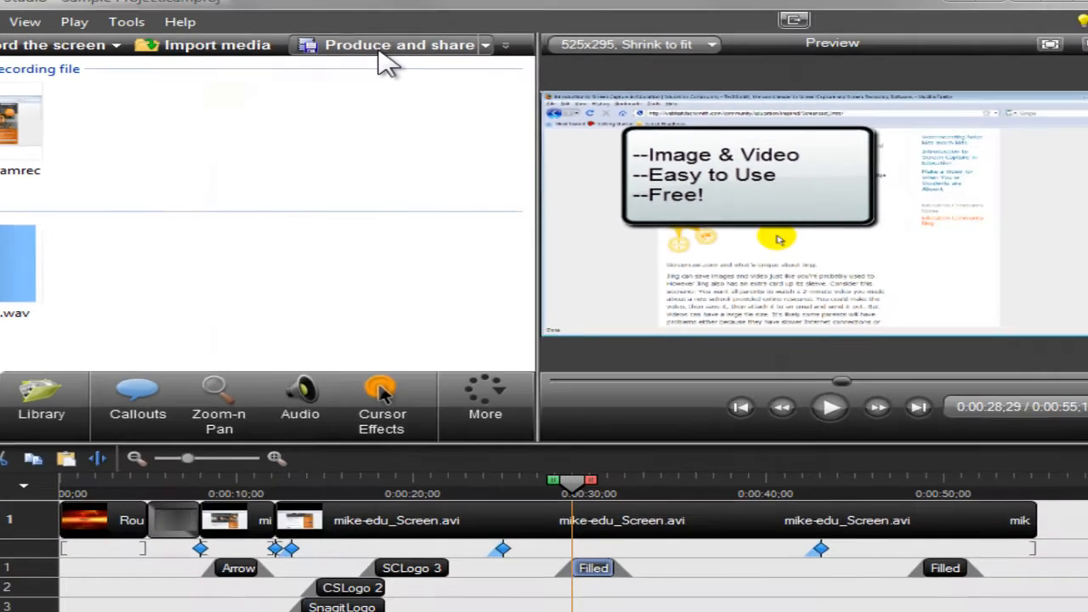
# - Start producing the video with the Blog preset and proceed through the Production Wizard
pyautogui.click(380, 51)
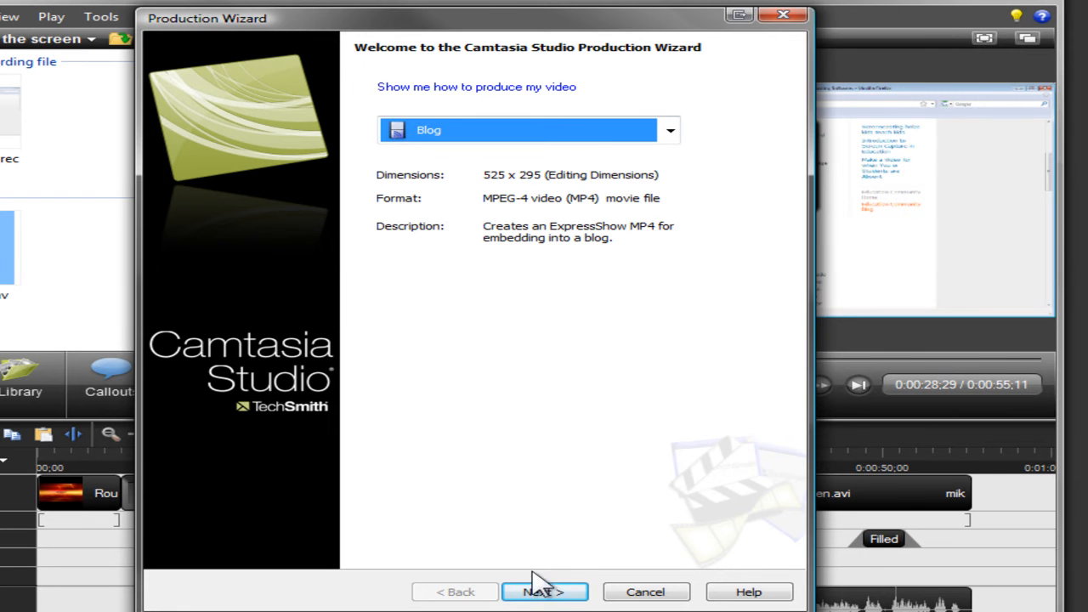
pyautogui.click(551, 589)
pyautogui.click(543, 593)
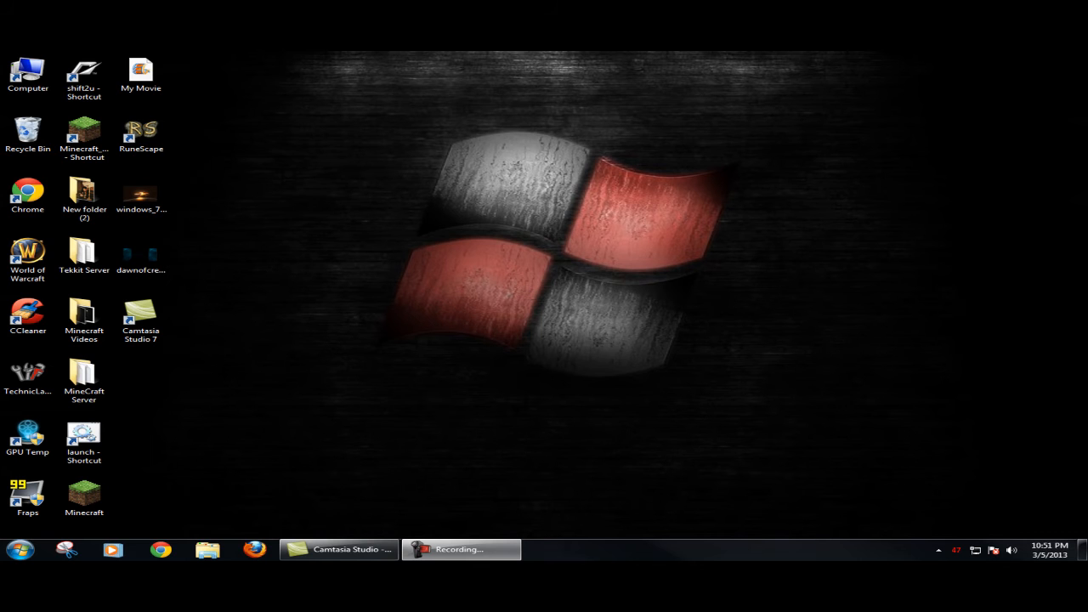
# - Switch to Windows Live Movie Maker and start browsing for videos and photos to add
pyautogui.click(21, 550)
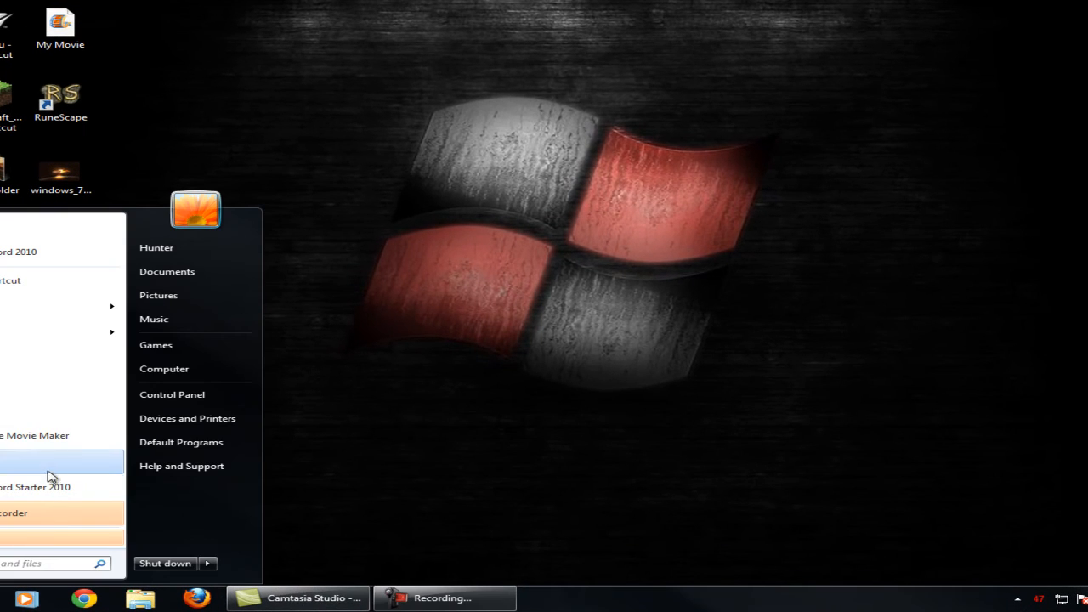
pyautogui.click(51, 438)
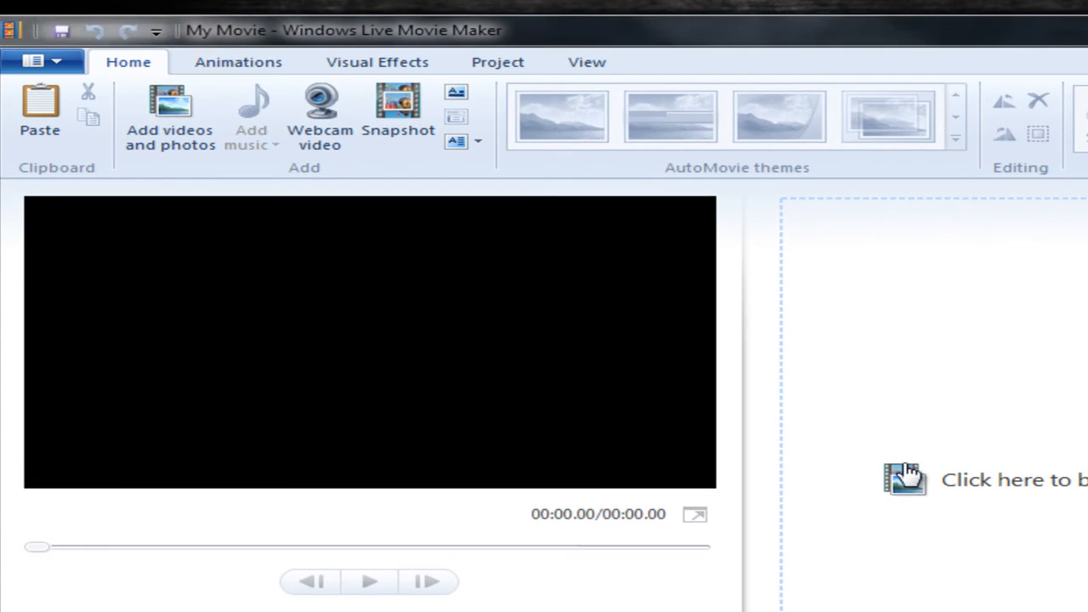
pyautogui.click(656, 321)
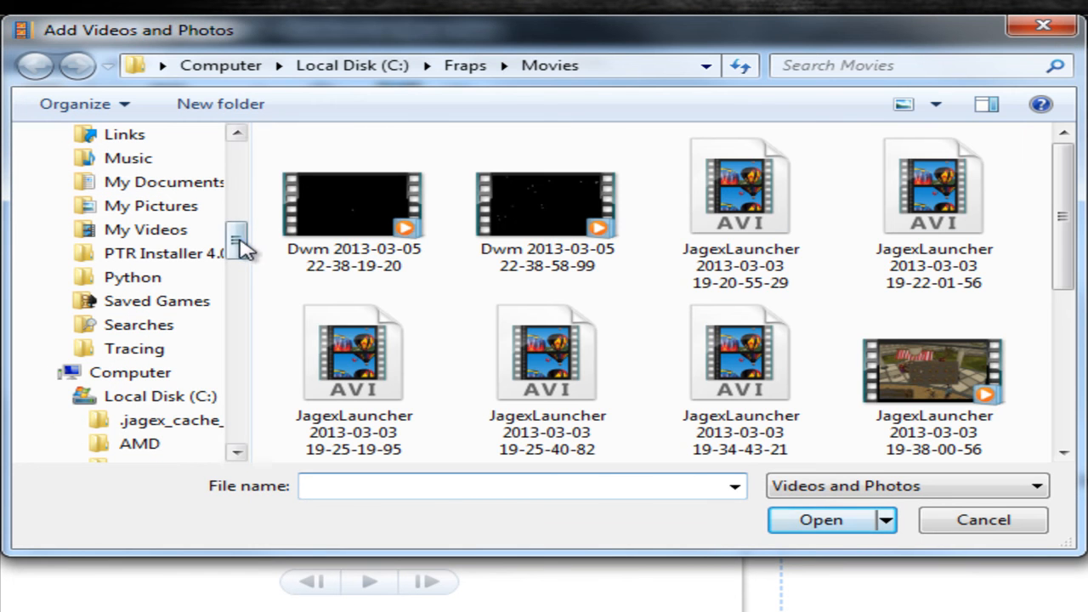
pyautogui.moveTo(238, 242); pyautogui.dragTo(236, 149)
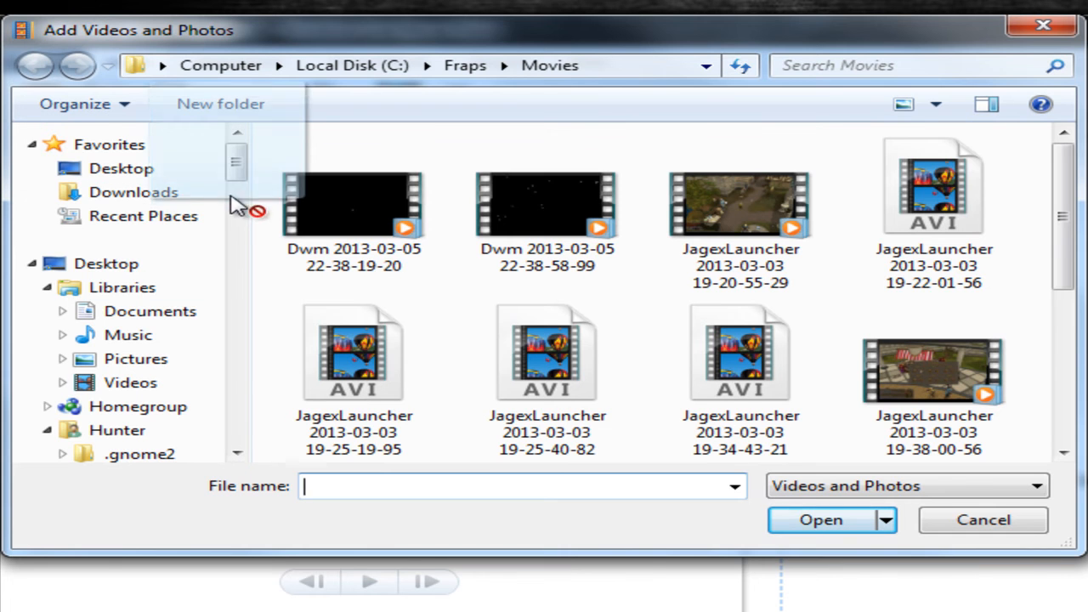
pyautogui.moveTo(240, 182); pyautogui.dragTo(237, 253)
pyautogui.click(166, 262)
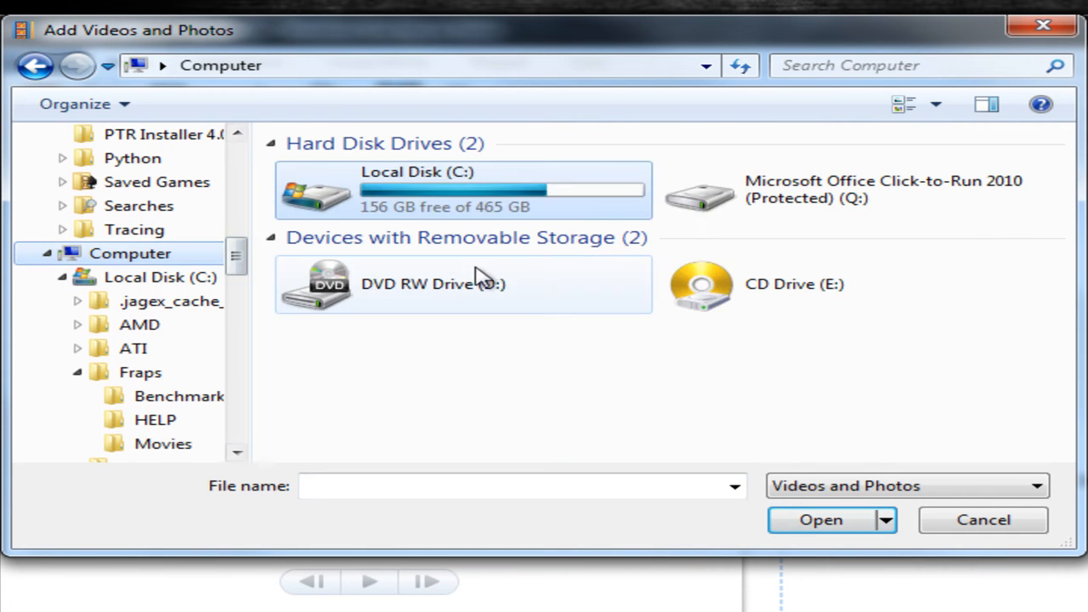
pyautogui.doubleClick(512, 203)
pyautogui.doubleClick(359, 243)
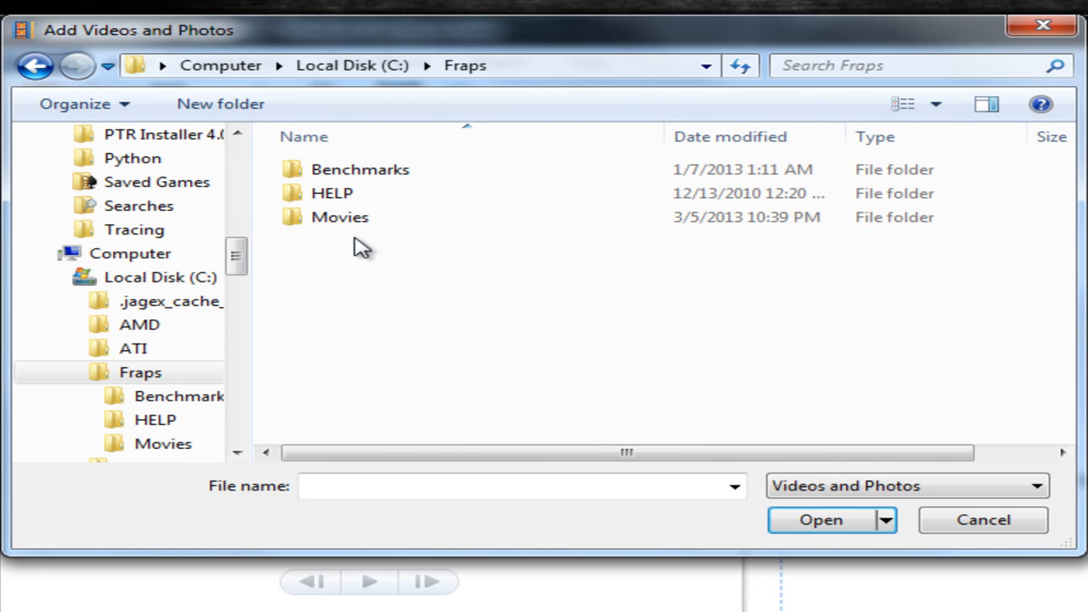
pyautogui.doubleClick(388, 215)
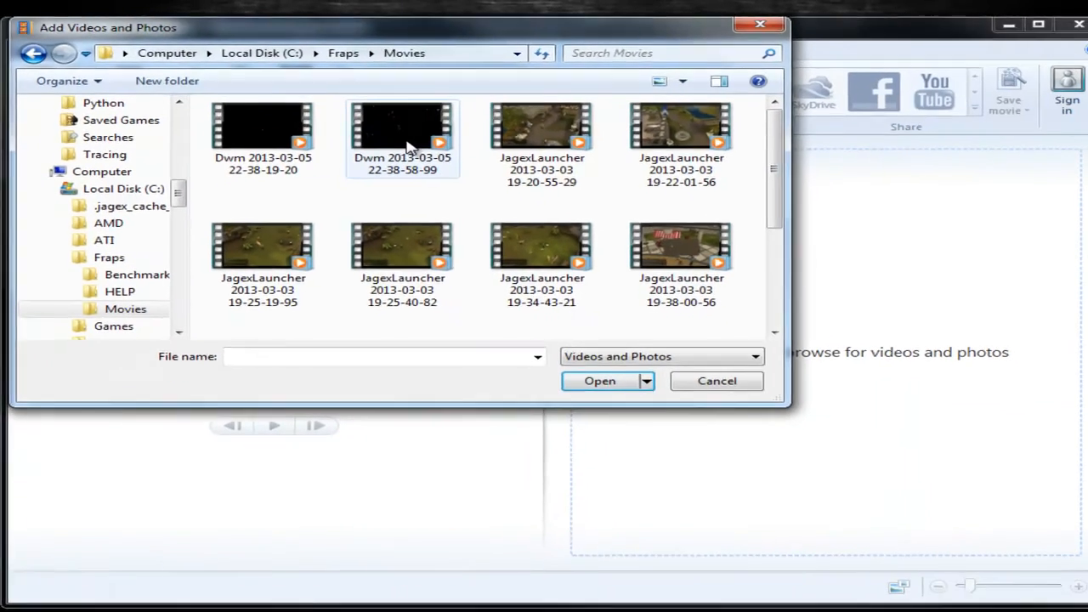
pyautogui.doubleClick(546, 167)
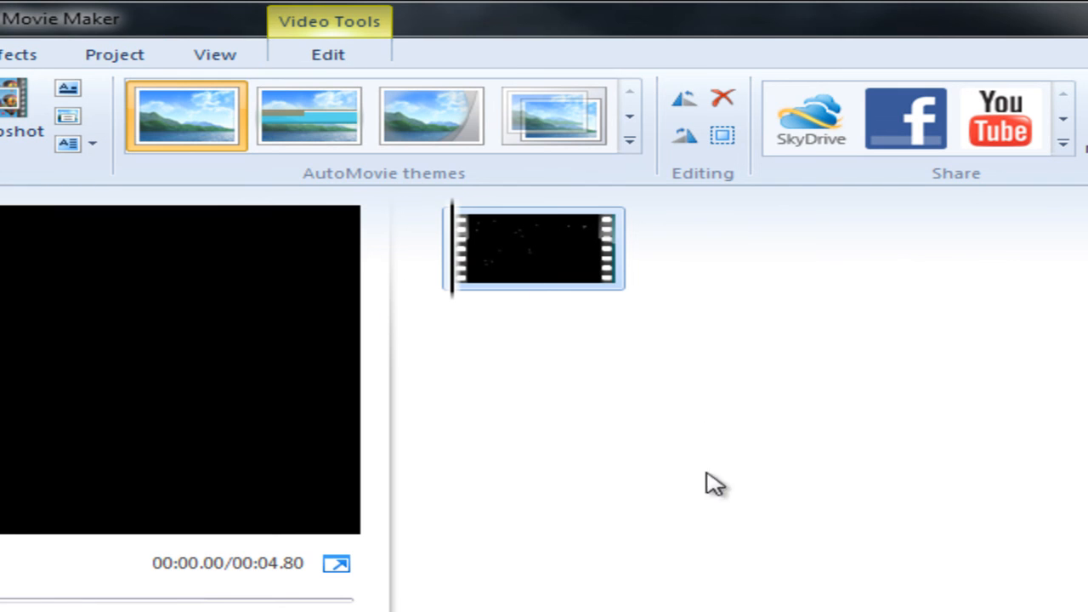
# - Try the Standard (4:3) aspect ratio and set the project to Widescreen (16:9)
pyautogui.click(203, 60)
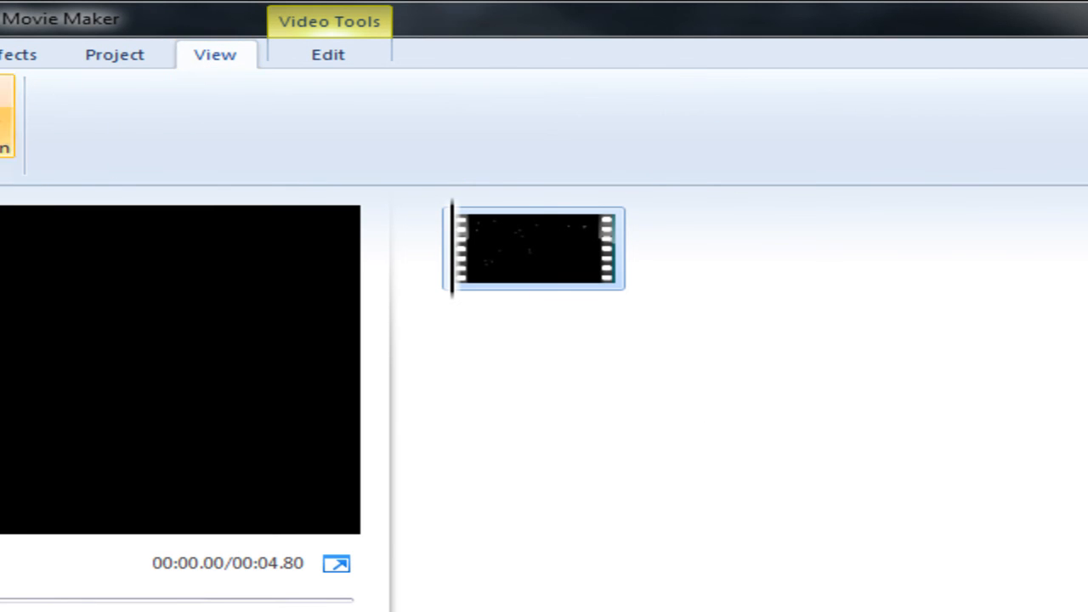
pyautogui.click(115, 62)
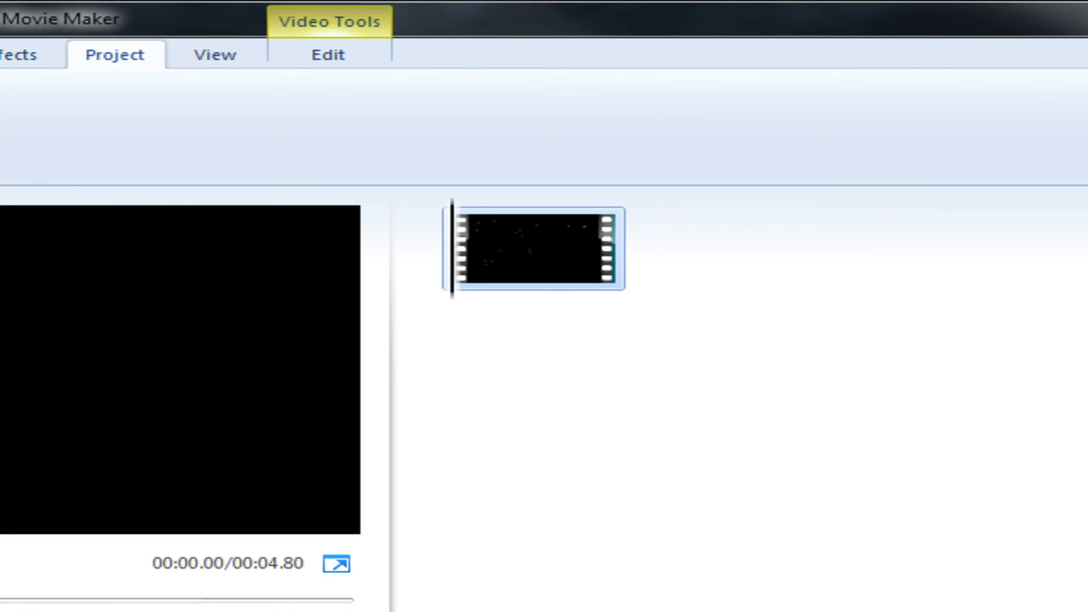
pyautogui.click(282, 140)
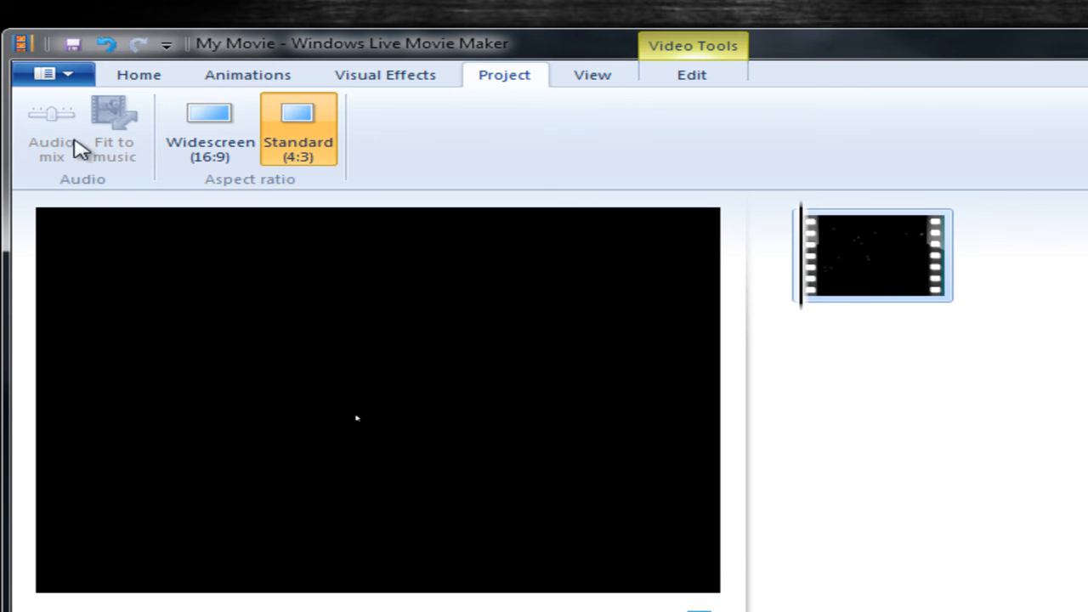
pyautogui.click(204, 145)
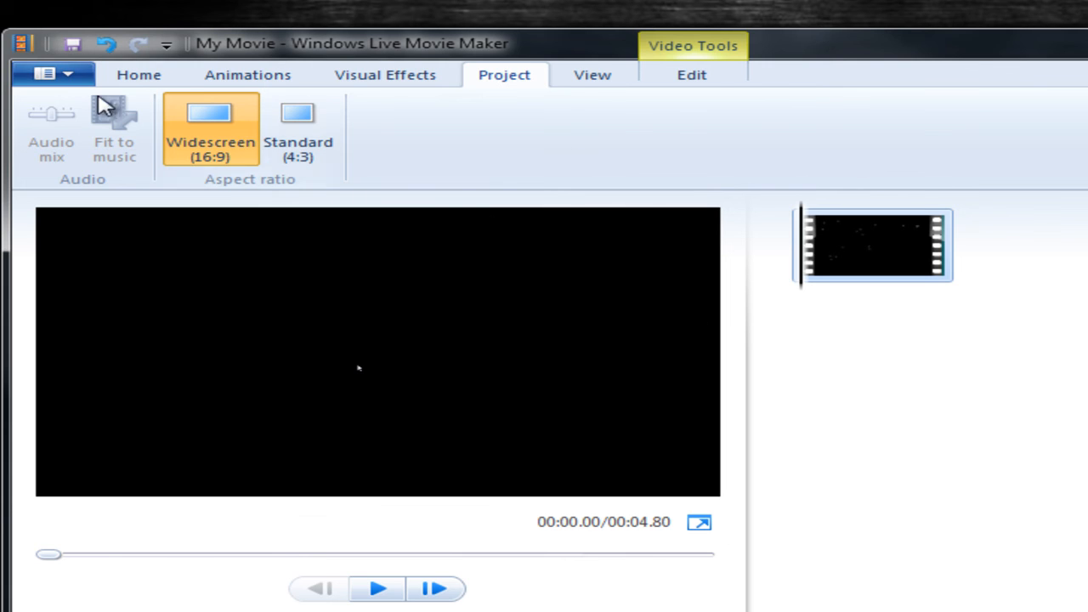
pyautogui.click(66, 72)
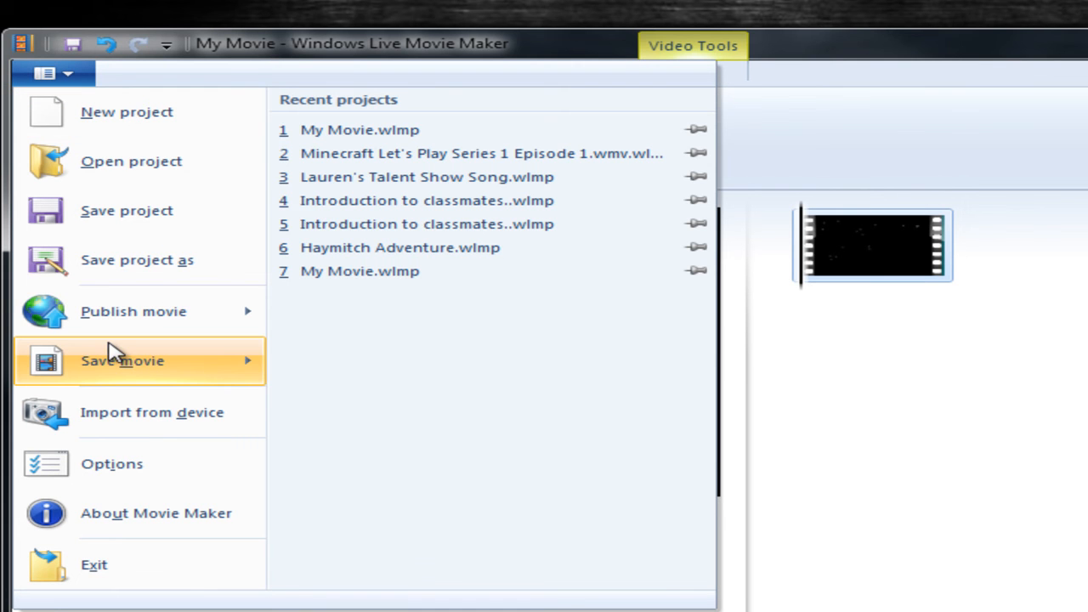
pyautogui.moveTo(121, 369)
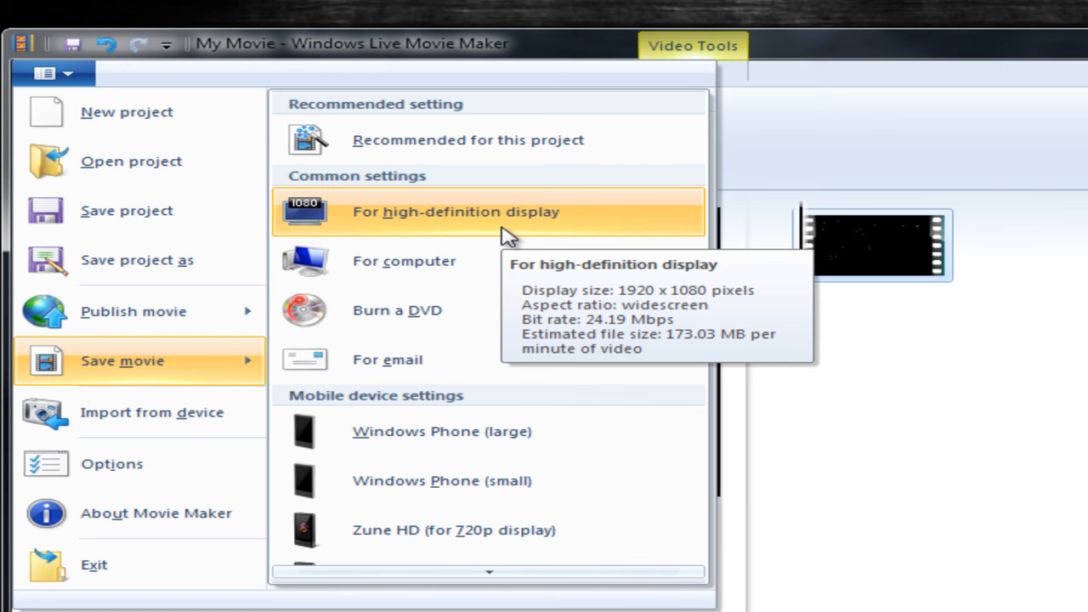
pyautogui.click(421, 216)
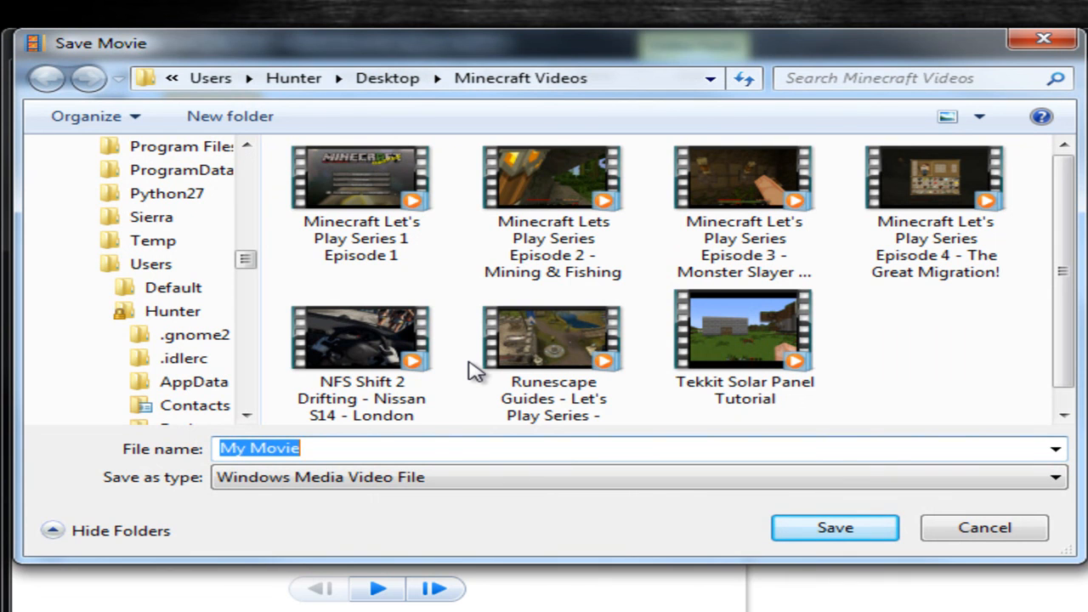
pyautogui.write('W')
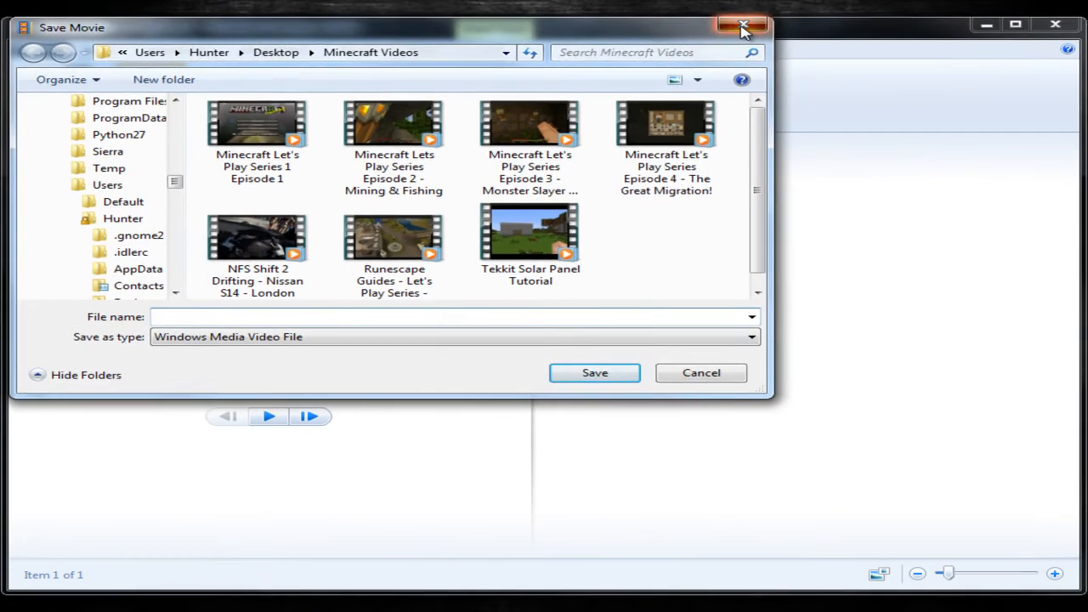
pyautogui.click(1044, 39)
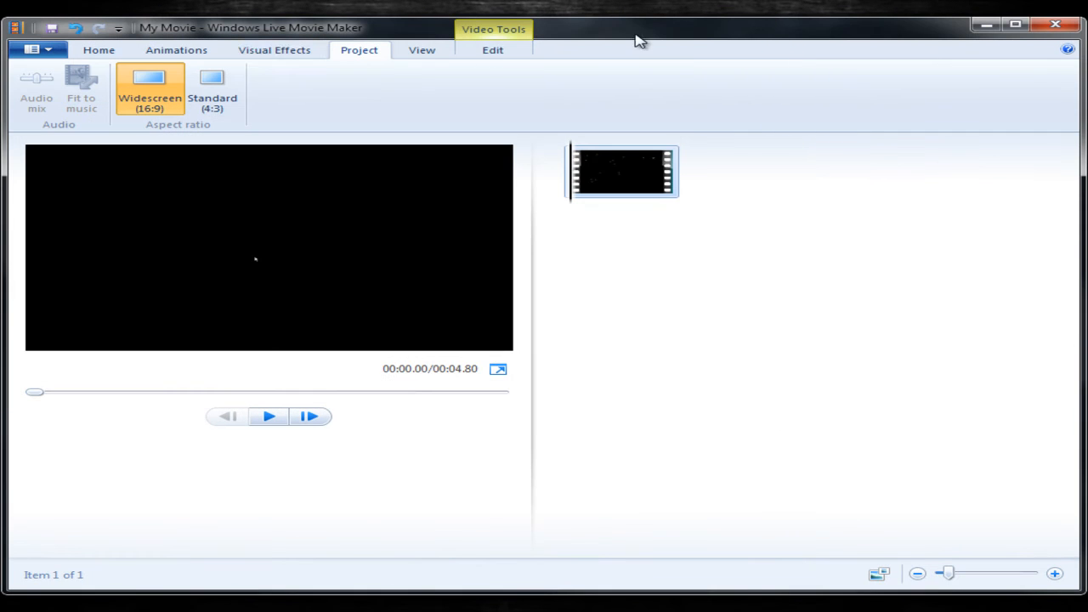
# - Switch the project to the Standard (4:3) aspect ratio for comparison, restore Widescreen (16:9), and return to the home tools
pyautogui.click(233, 98)
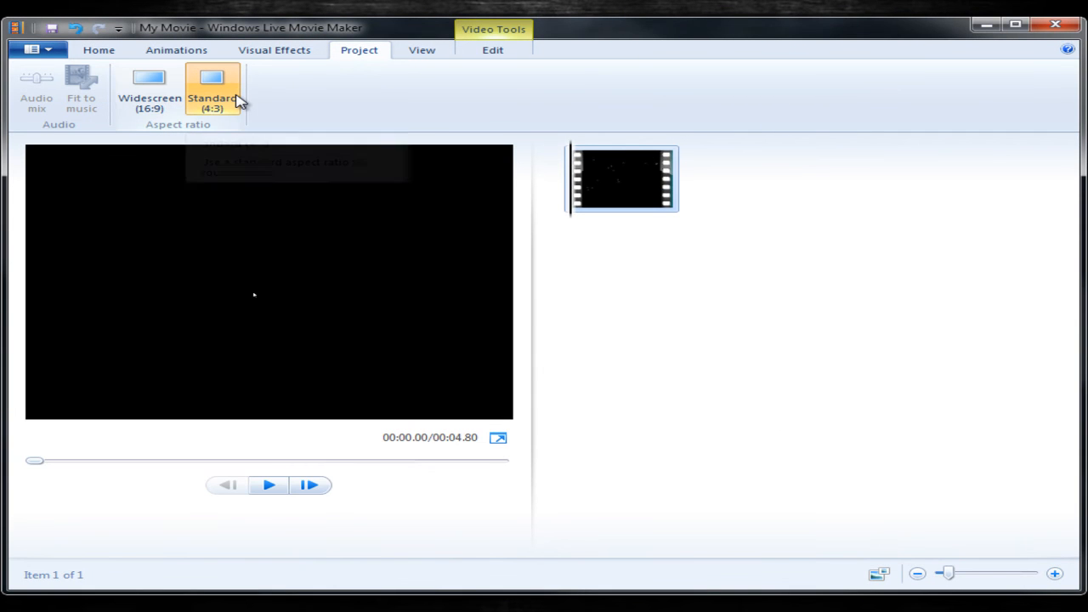
pyautogui.click(136, 78)
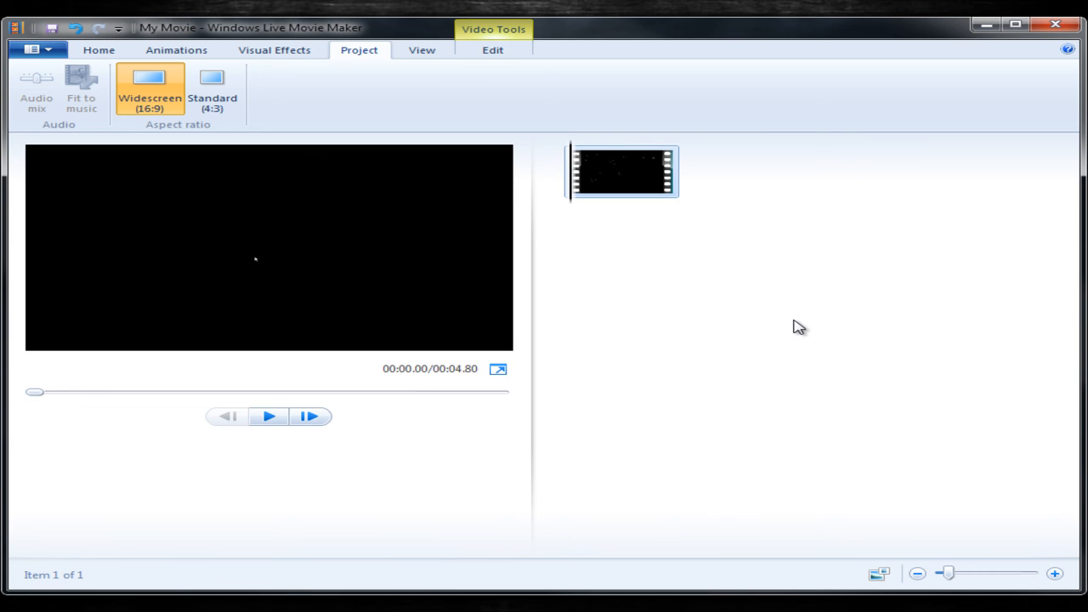
pyautogui.click(99, 50)
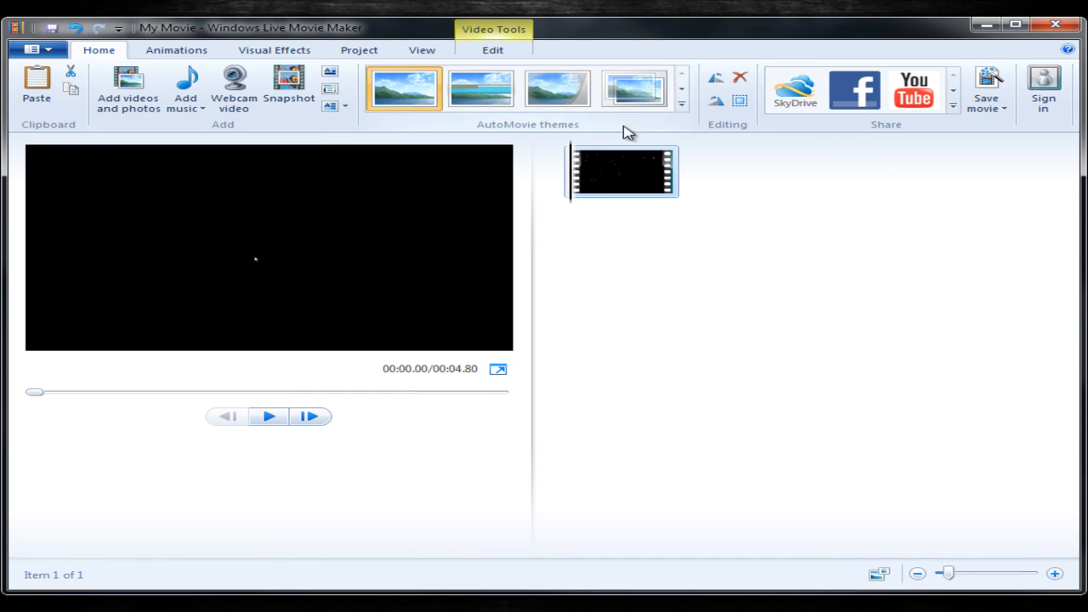
# - Switch back to Camtasia Studio and open the TechSmith Learning Center
pyautogui.moveTo(600, 167)
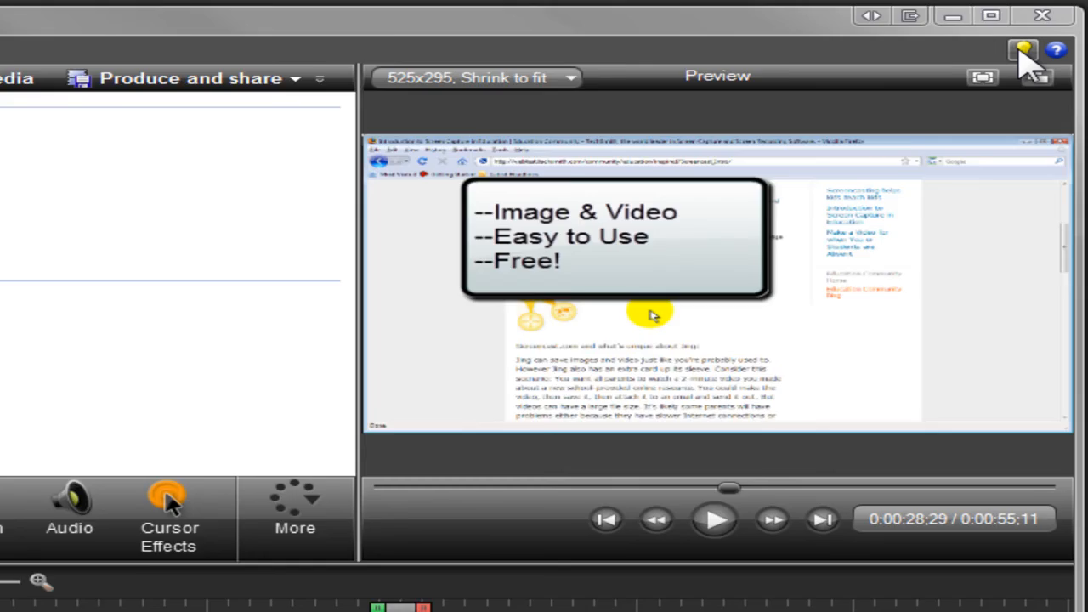
pyautogui.click(1024, 51)
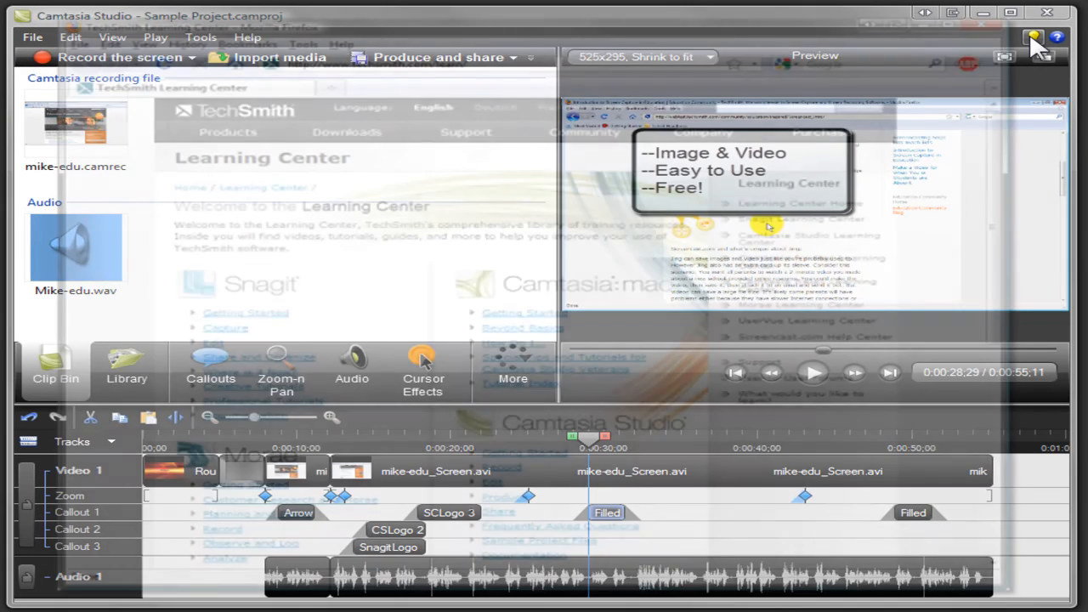